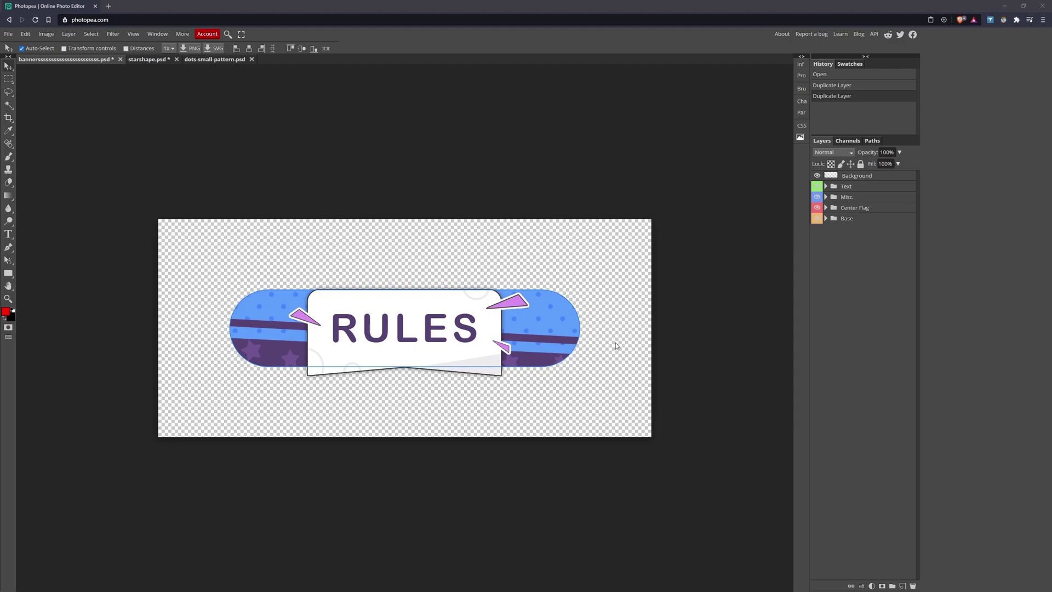
Glance at starshape.psd and dots-small-pattern.psd, then check the File menu without opening anything
click(147, 60)
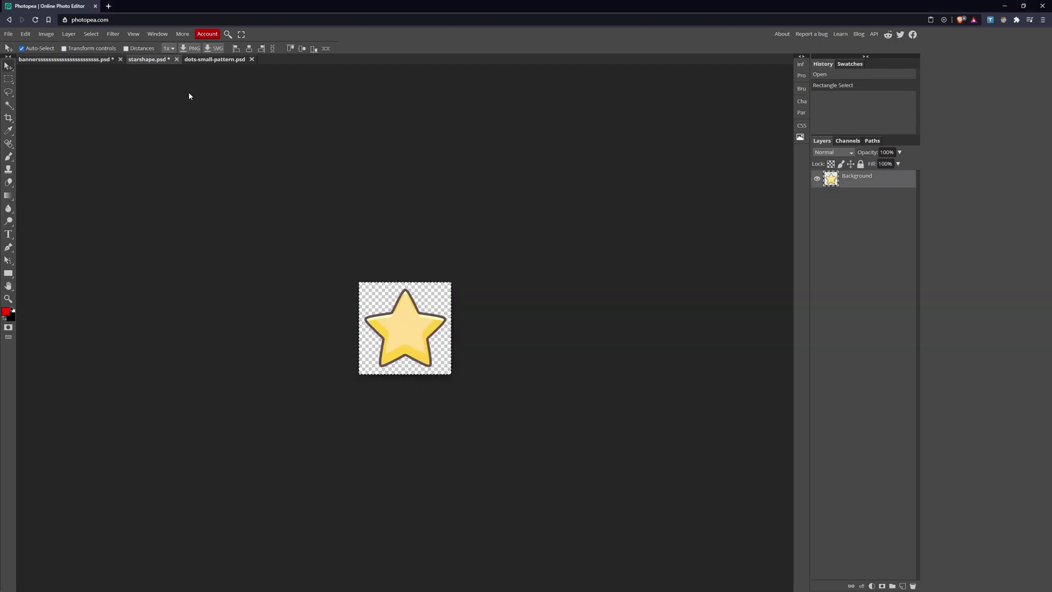
click(214, 59)
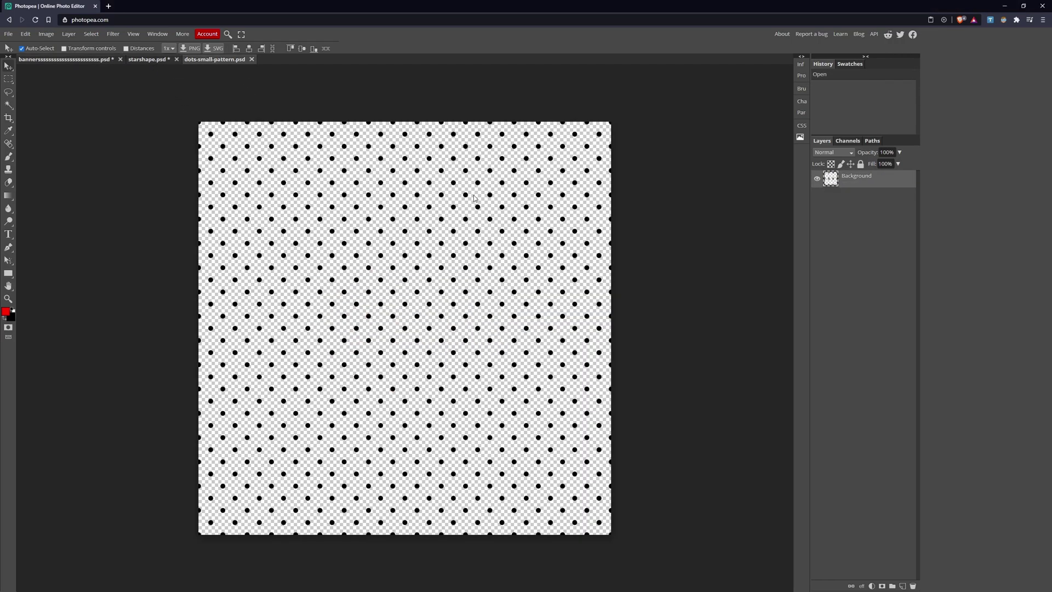
click(57, 62)
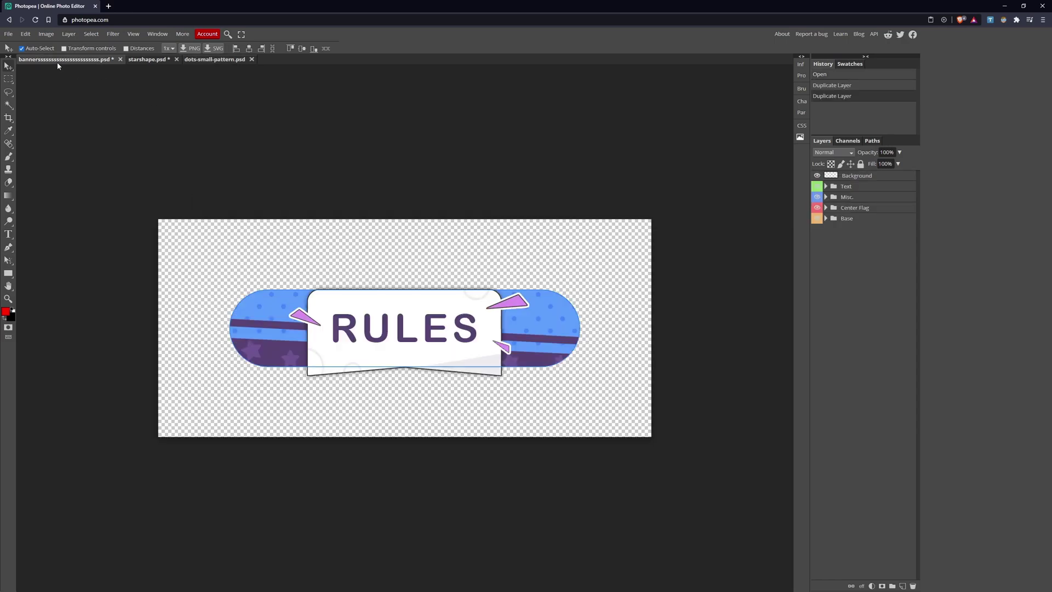
click(9, 35)
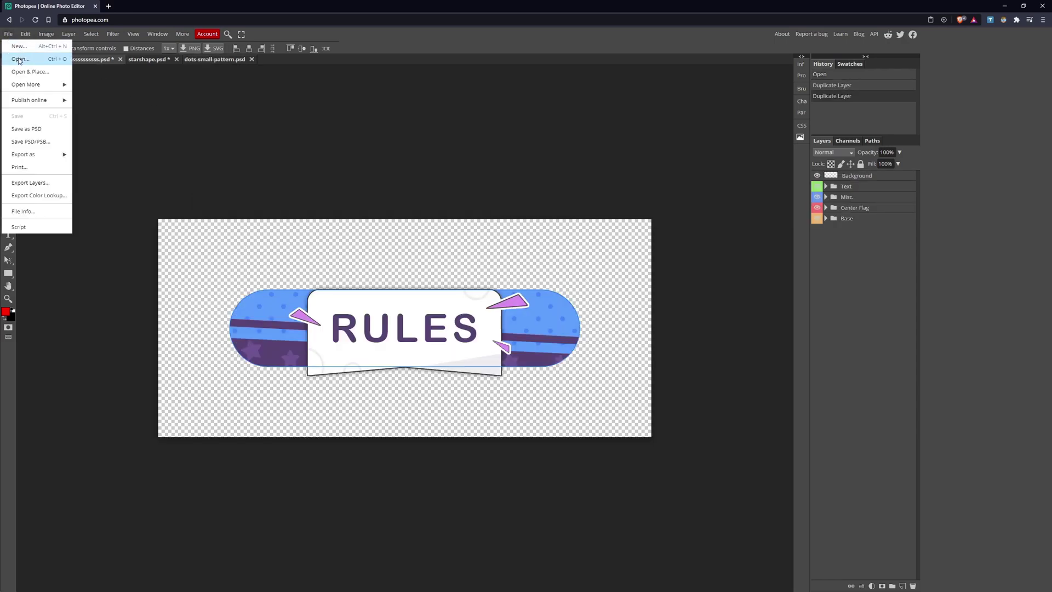
click(400, 34)
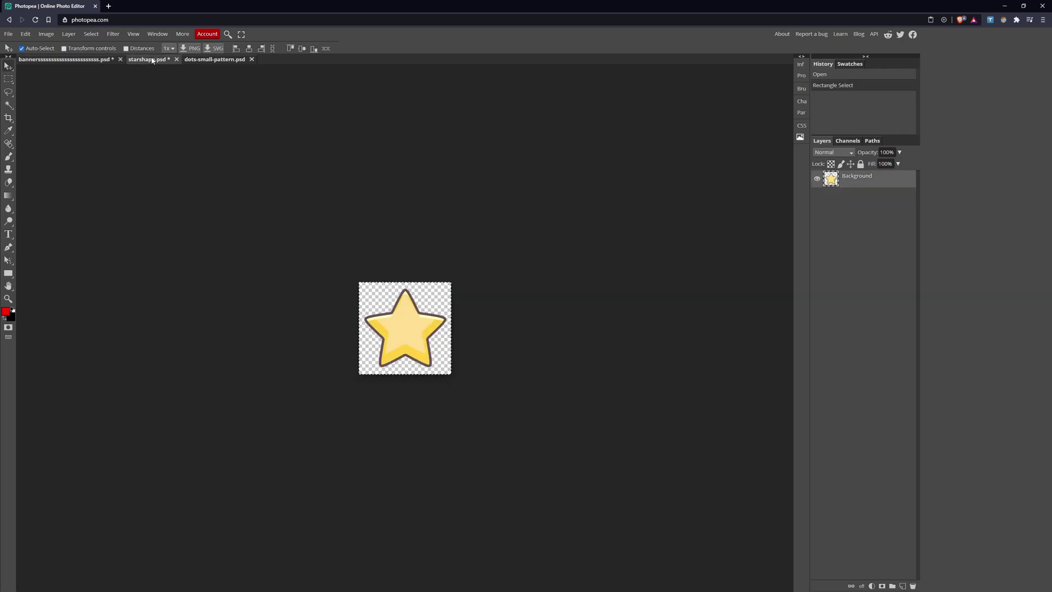
Compare the star and dot pattern documents again, then return to the RULES banner
click(153, 58)
click(204, 60)
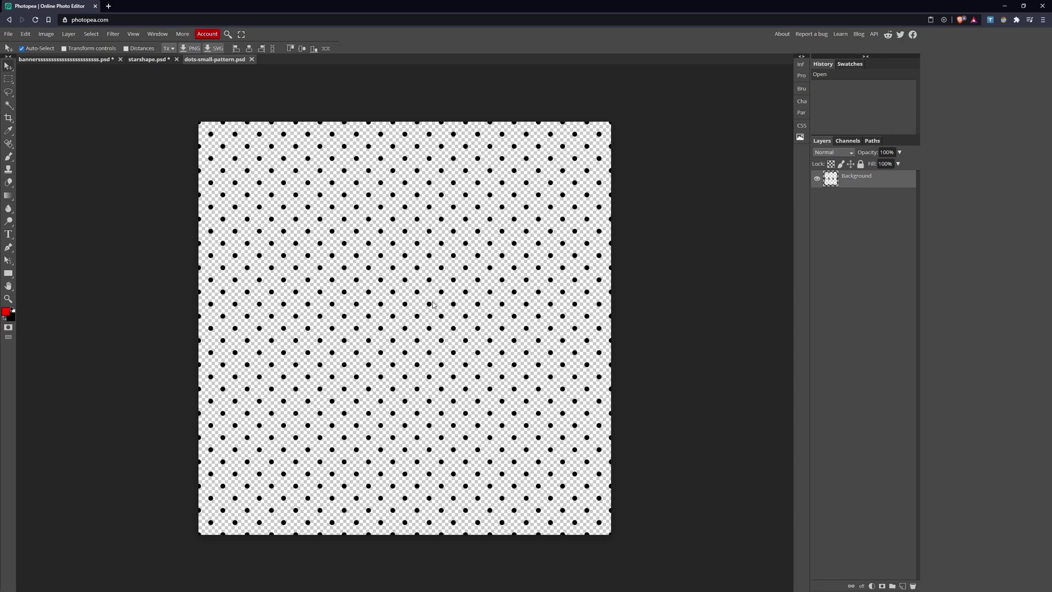
click(158, 60)
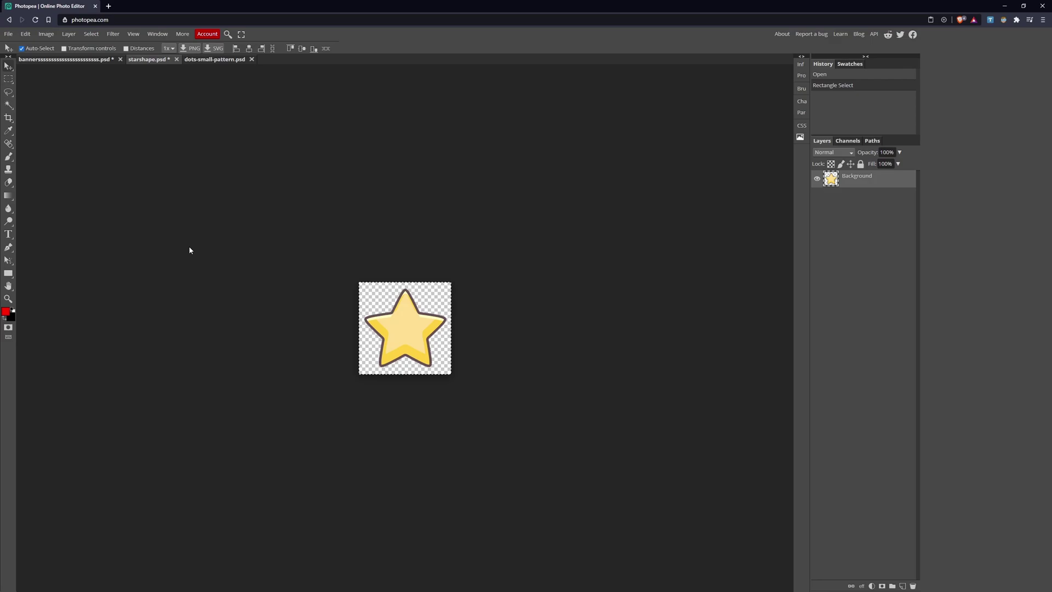
click(88, 61)
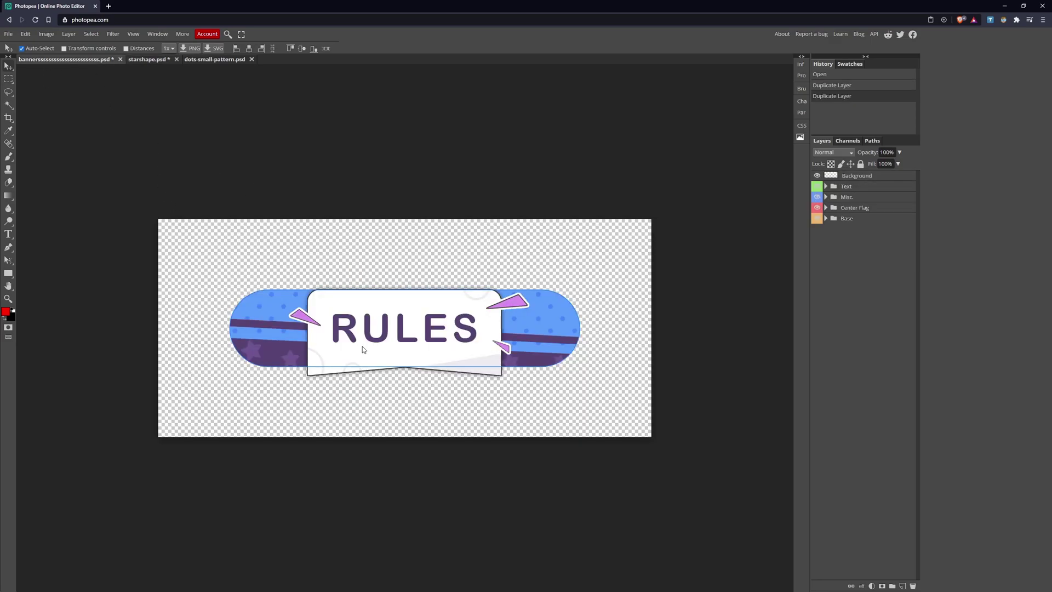
Create New Project.psd at 1200 × 530 px with a transparent background
click(5, 35)
click(7, 46)
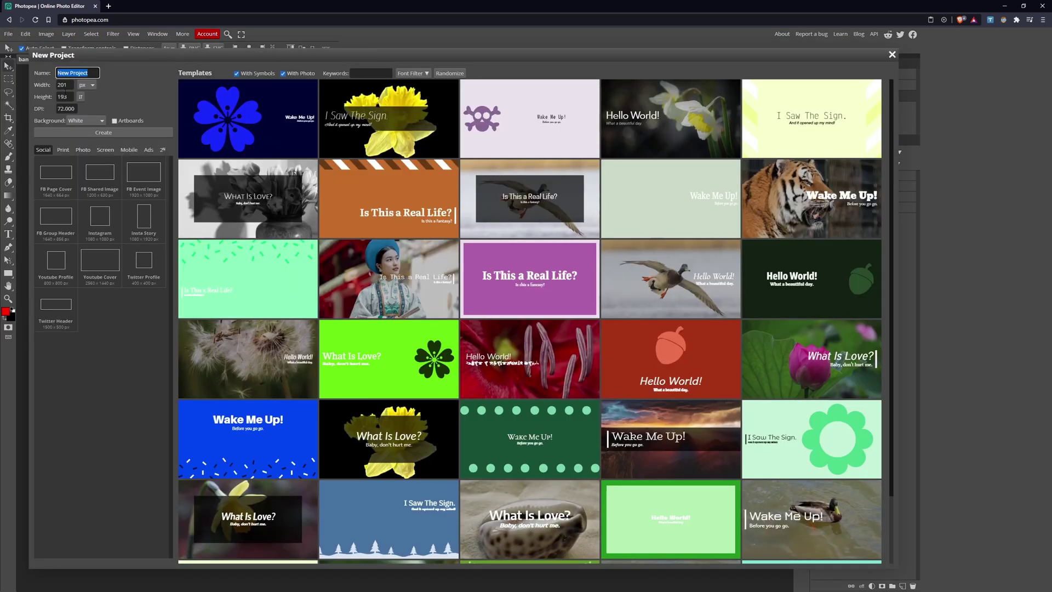
double_click(64, 85)
text(1200)
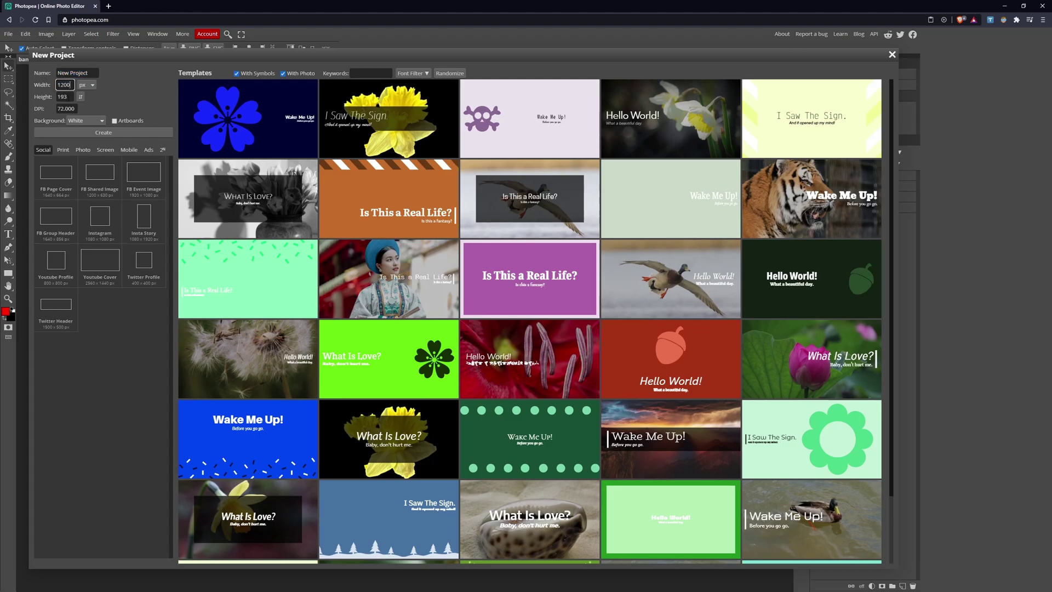
key(Tab)
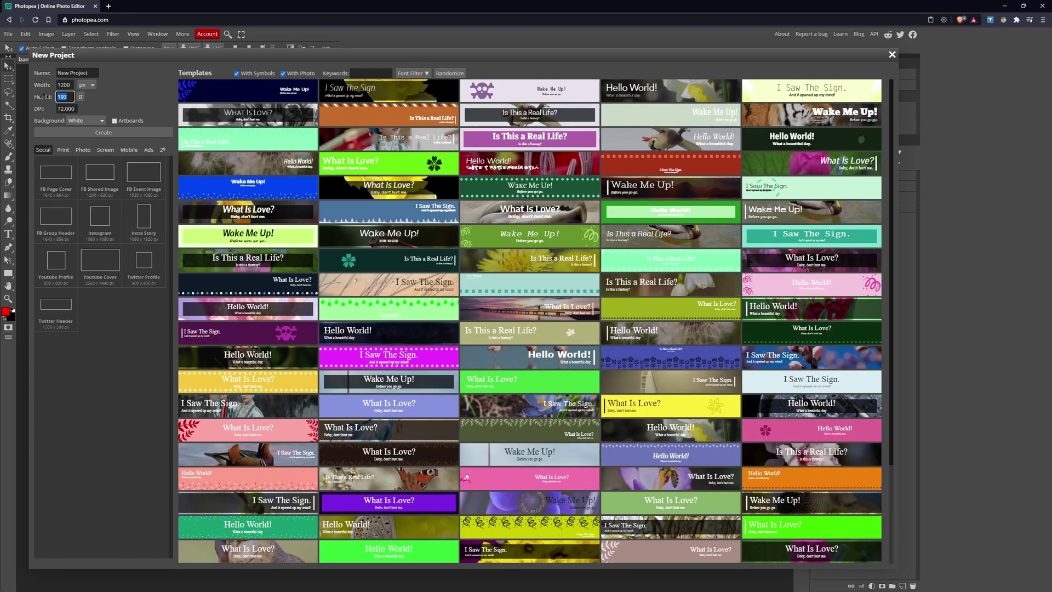
text(5)
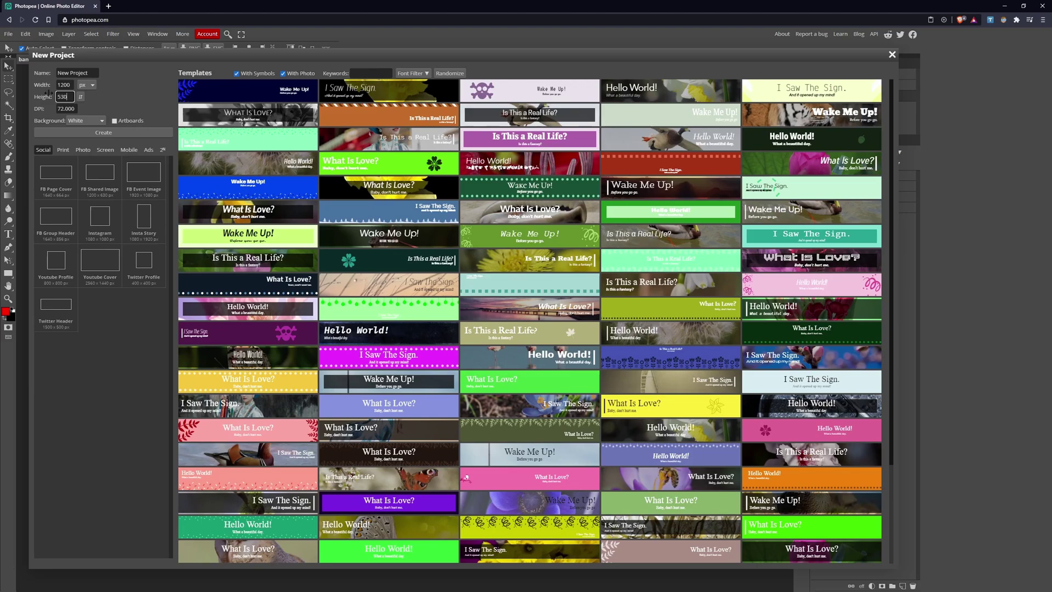
text(30)
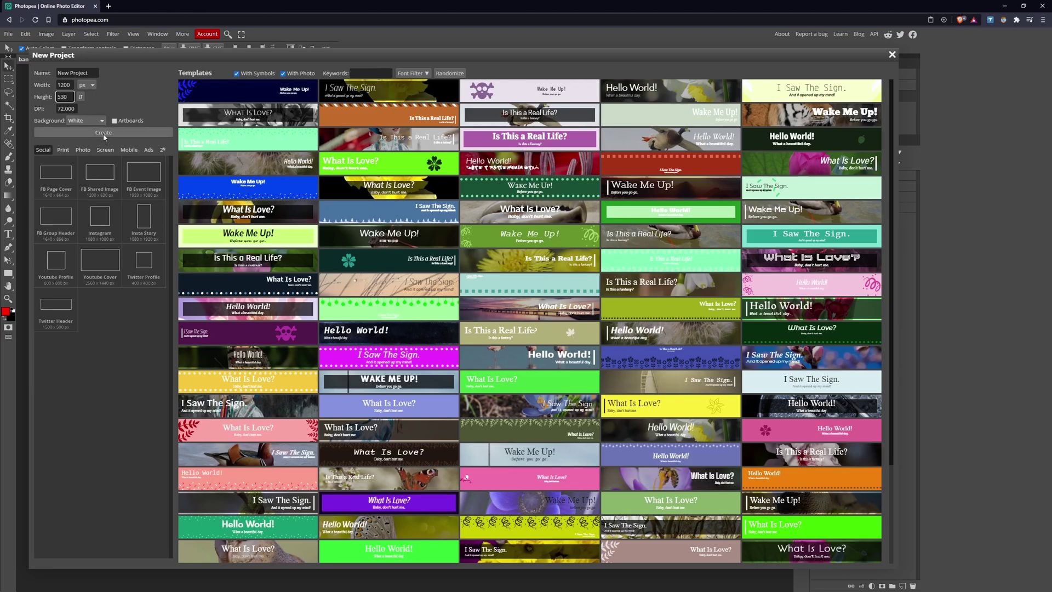
click(85, 120)
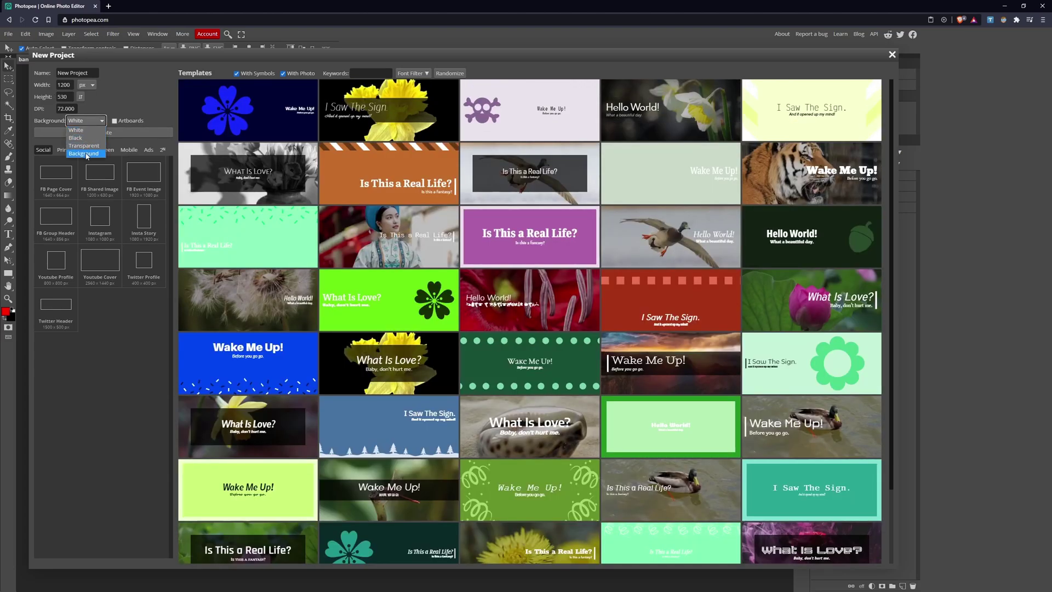
click(84, 146)
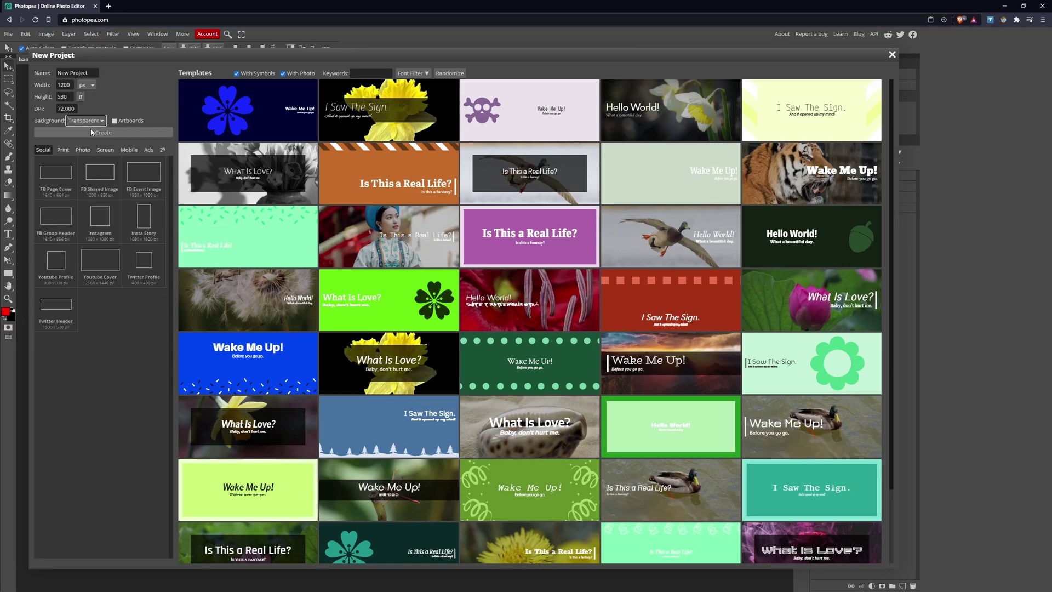
click(91, 132)
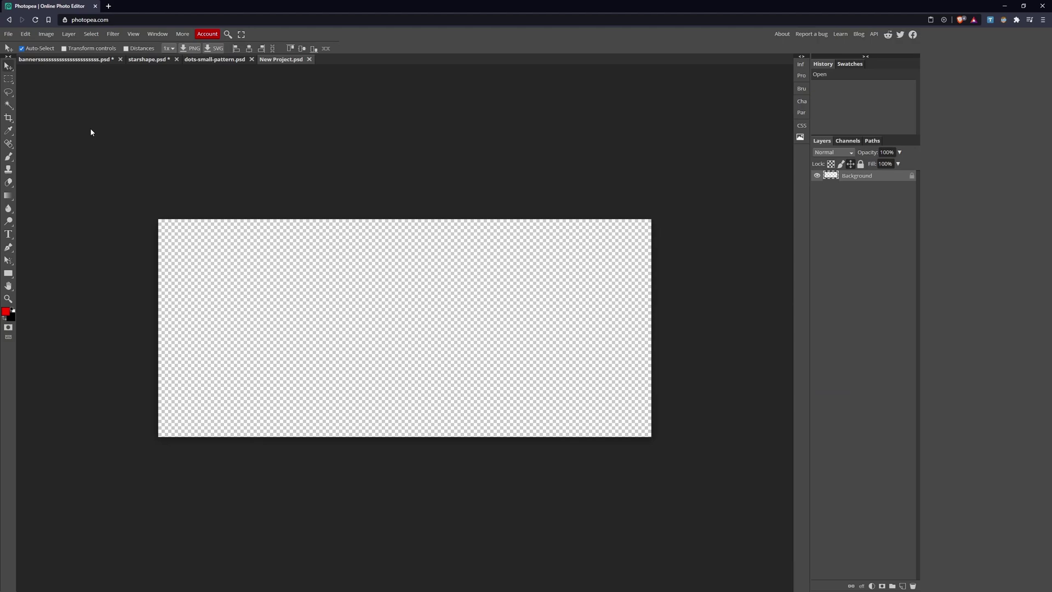
Choose the Rectangle tool and drag a wide red rectangle across the canvas
right_click(10, 274)
click(9, 274)
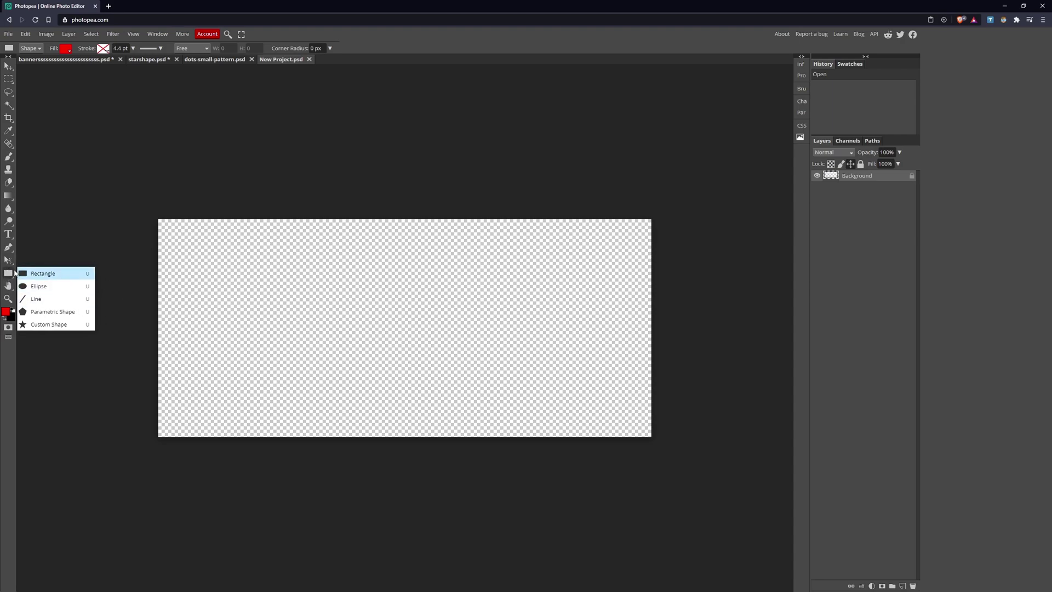
click(60, 274)
click(10, 274)
click(29, 274)
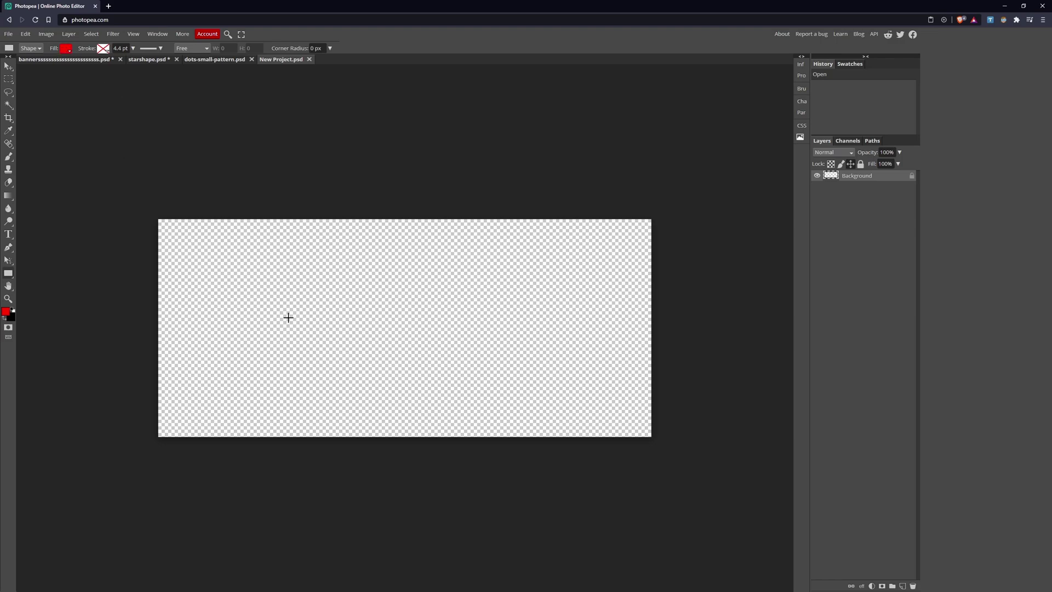
drag(202, 307, 604, 394)
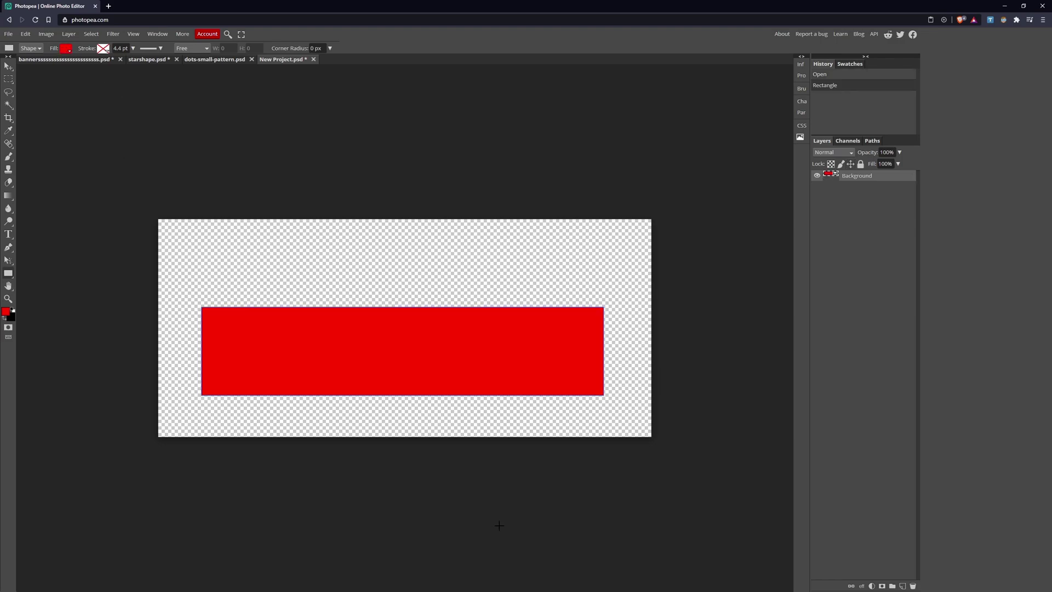
Set the rectangle to 850 × 190 px, unlinked aspect ratio, with 93 px corner radius
click(802, 76)
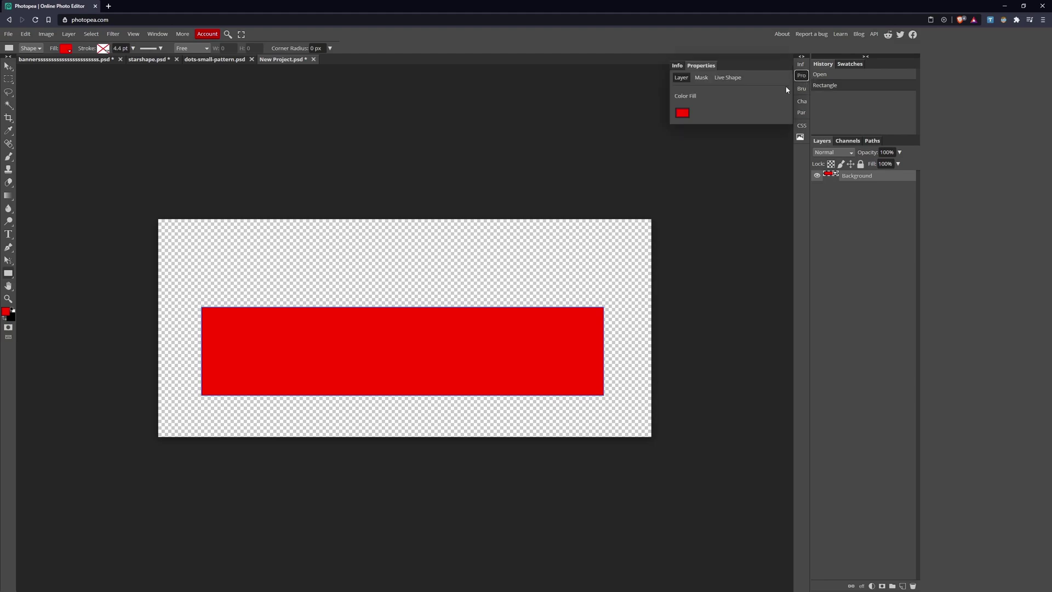
click(725, 78)
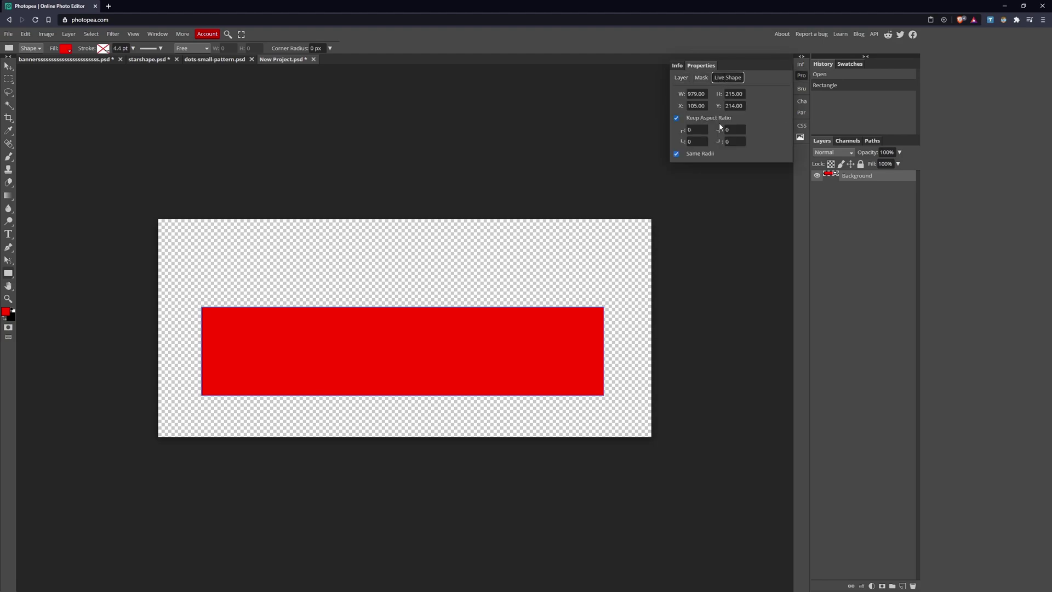
click(699, 94)
text(850)
key(Return)
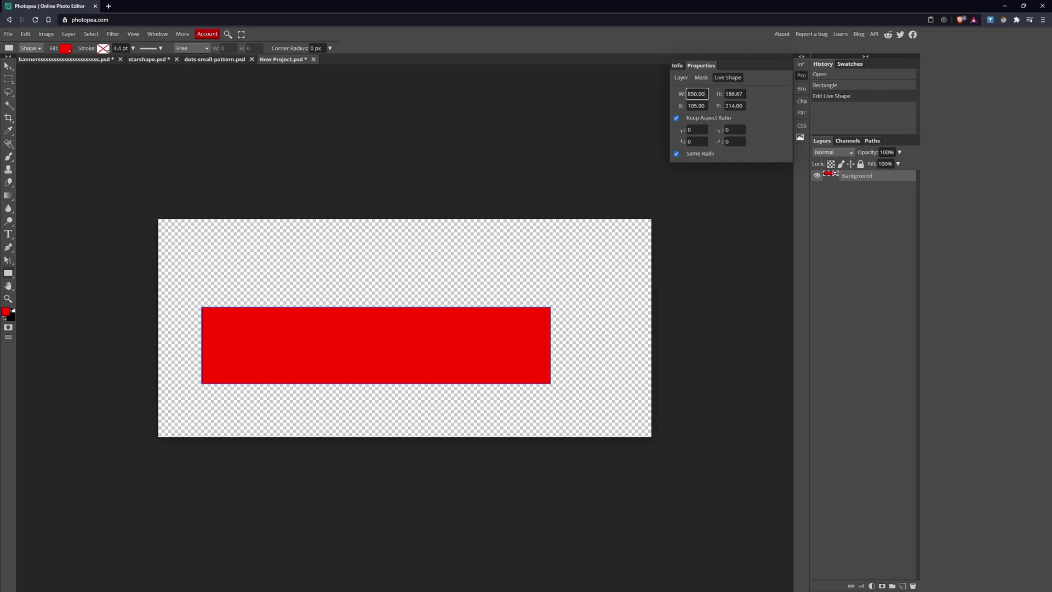
click(676, 119)
click(743, 93)
text(190)
key(Return)
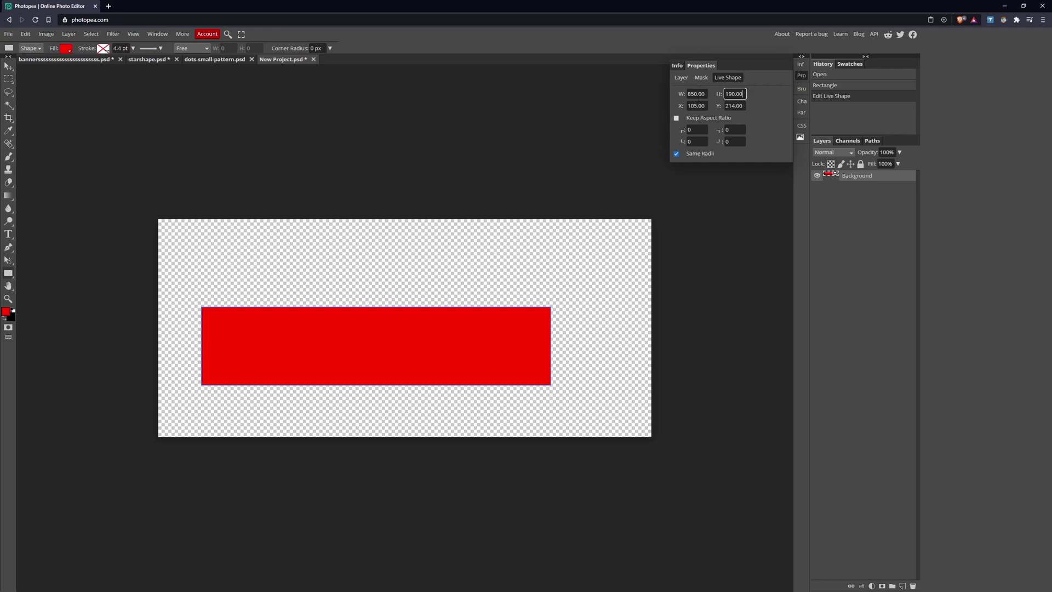
click(697, 130)
text(93)
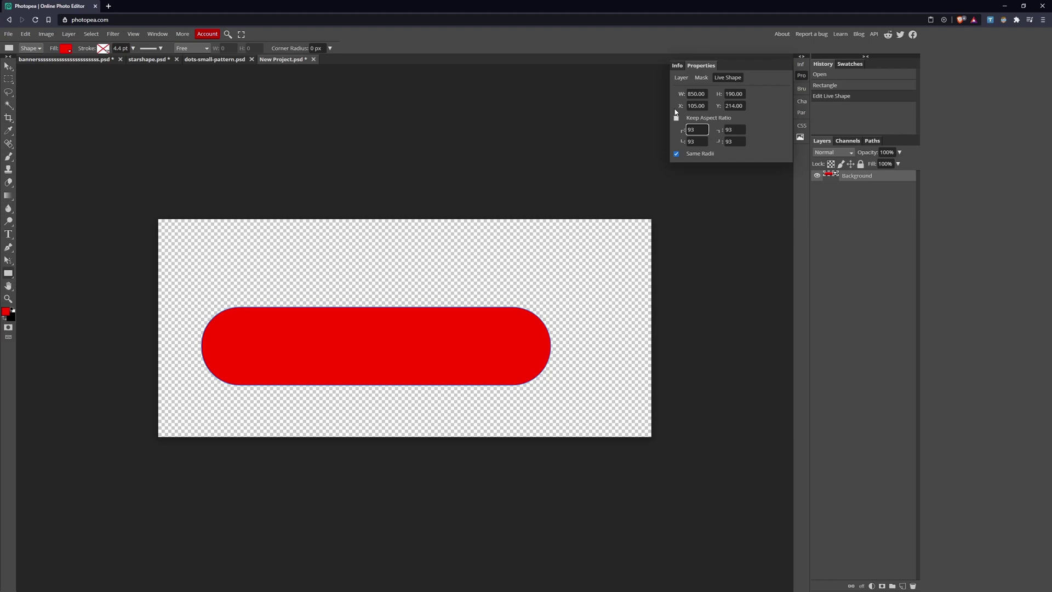
Drag the red pill up and right toward the canvas centre, to X 168, Y 181
click(9, 67)
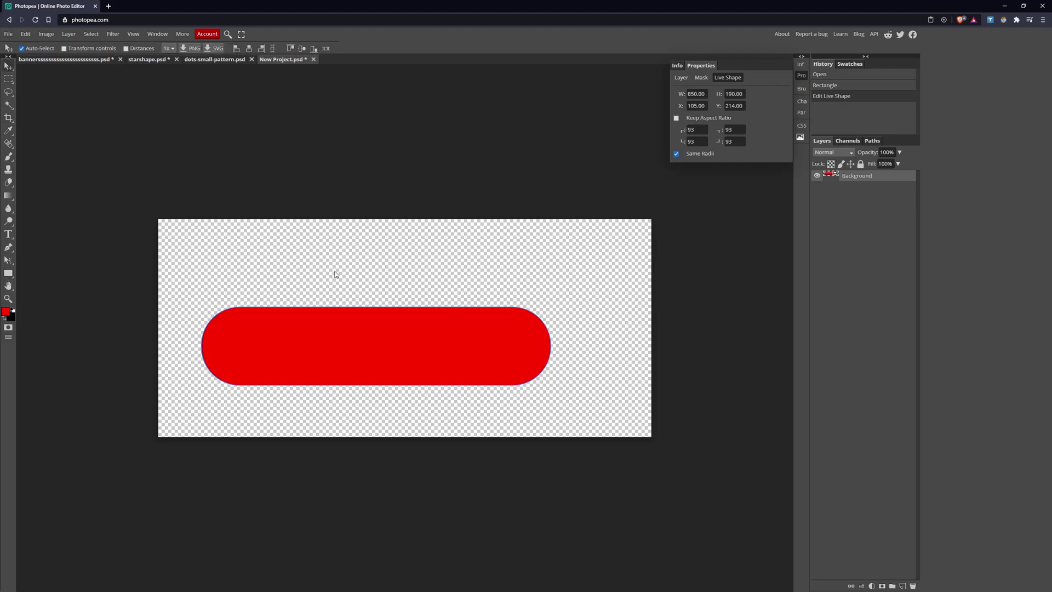
mouse_move(418, 337)
mouse_down()
mouse_move(432, 322)
mouse_move(419, 325)
mouse_move(434, 332)
mouse_move(415, 328)
mouse_move(426, 332)
mouse_up()
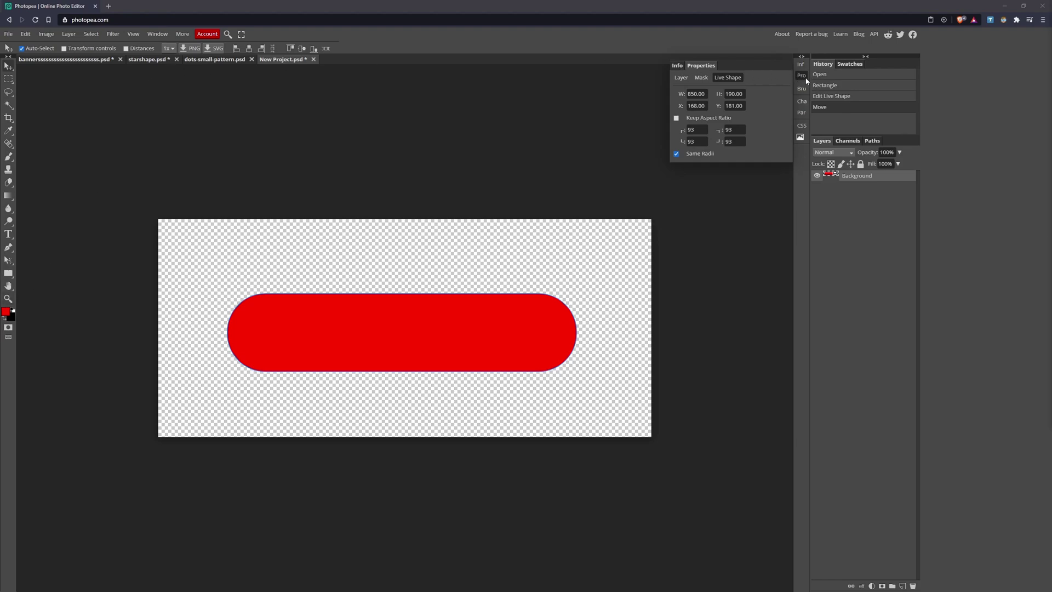
click(630, 98)
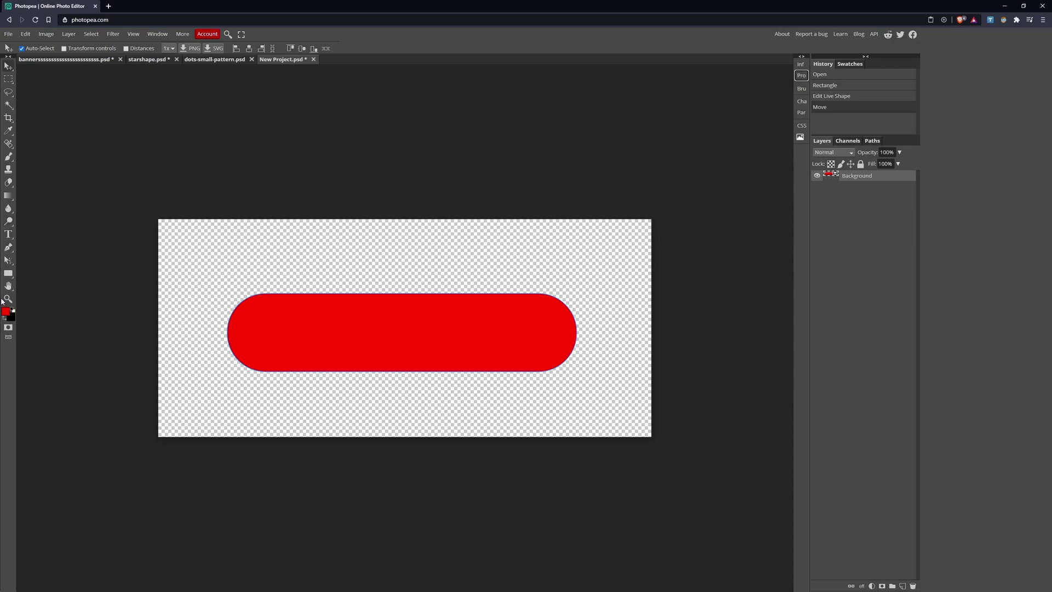
Change the pill's fill colour to light blue 5f9efe
click(8, 273)
click(64, 50)
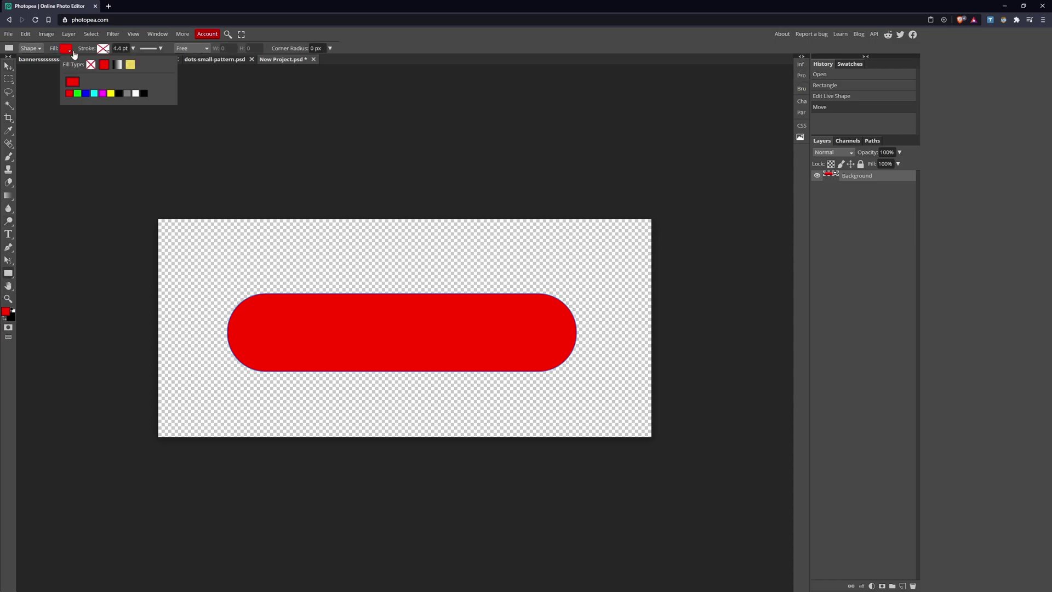
click(74, 82)
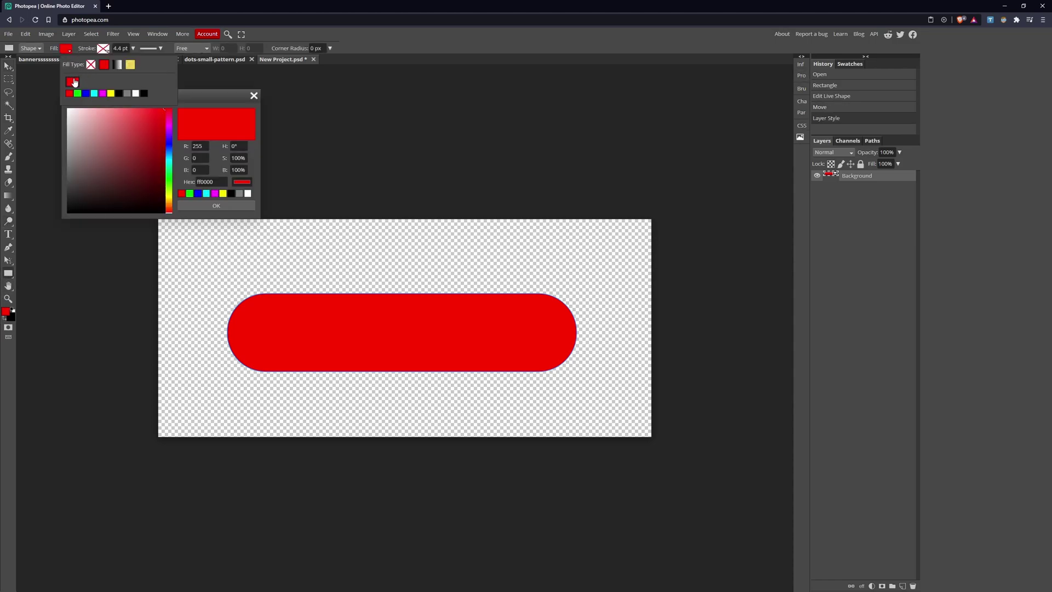
click(186, 186)
key(ctrl+v)
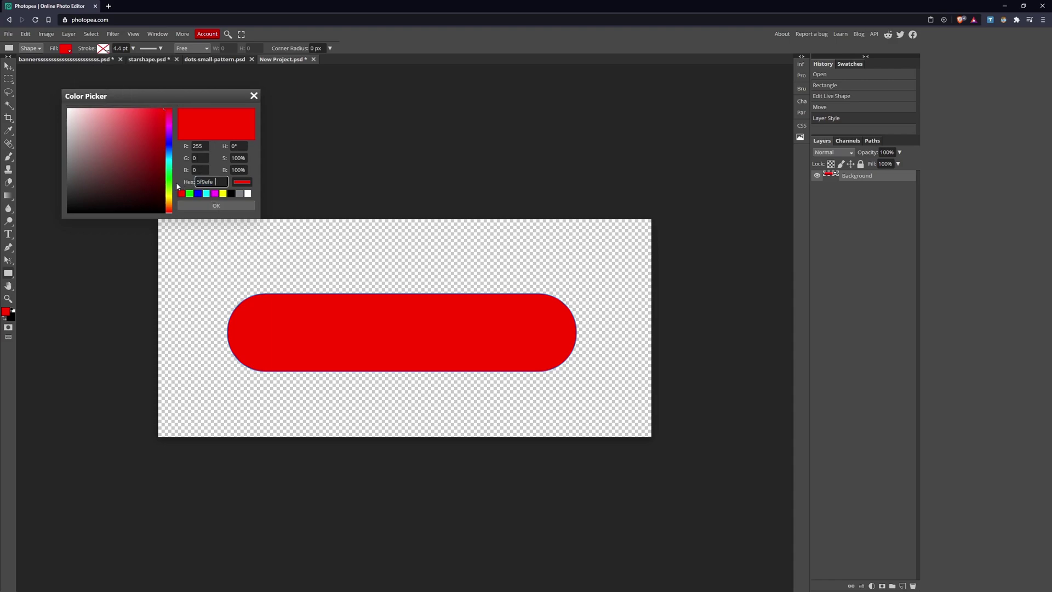
click(212, 204)
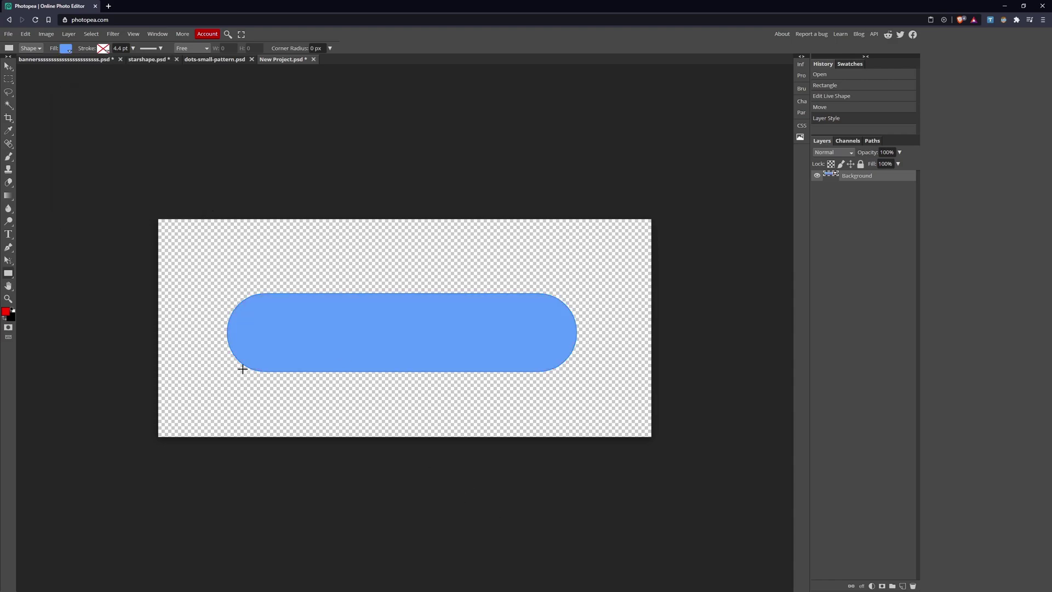
Set the foreground colour to light blue 5f9efe
click(6, 312)
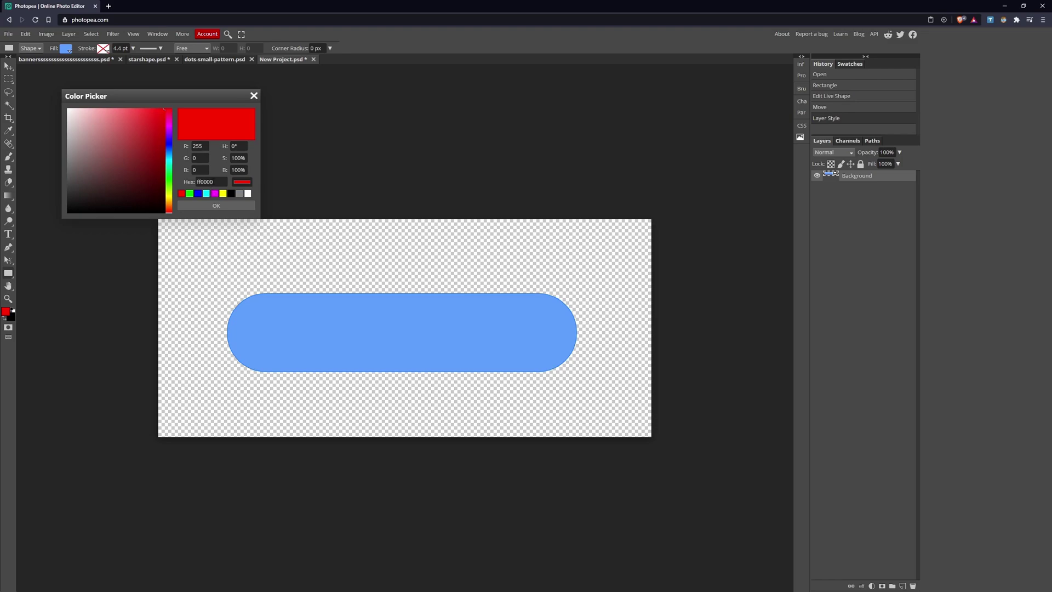
click(203, 182)
text(5f9efe)
click(216, 206)
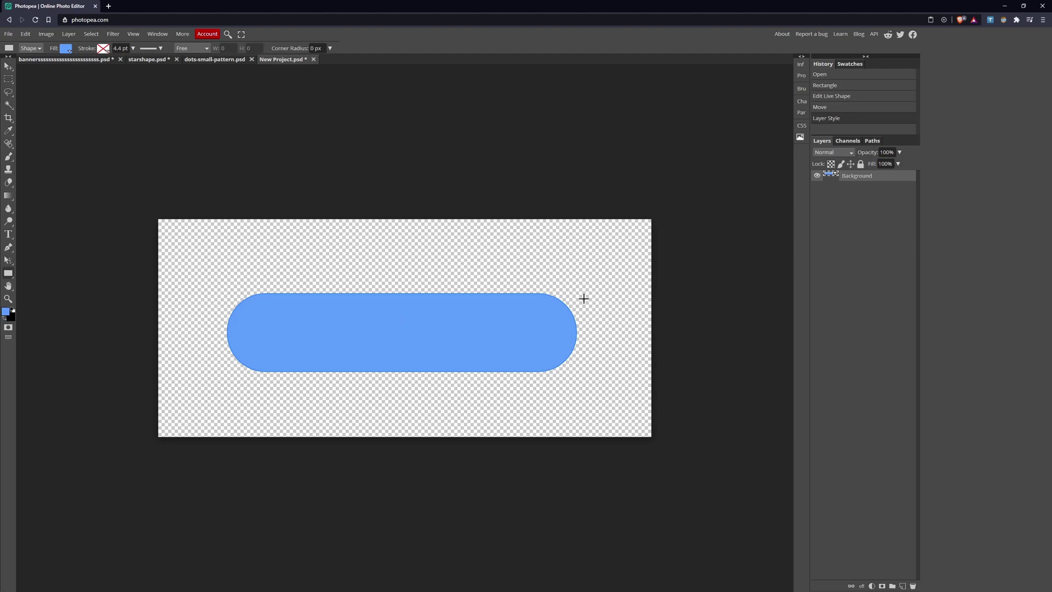
Sample dark purple with the Eyedropper and add an empty layer above the pill
key(i)
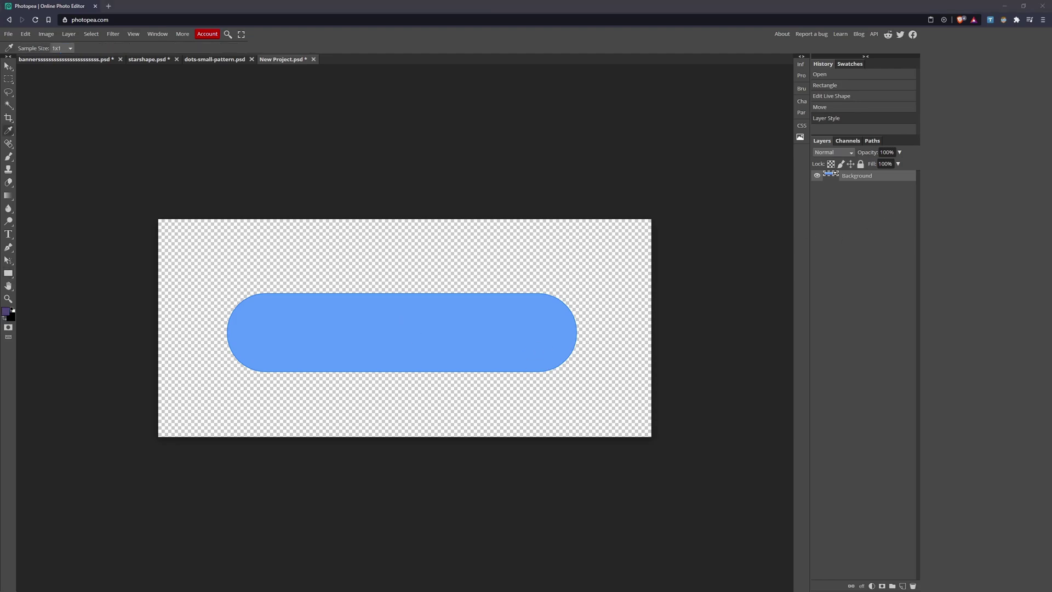
click(10, 274)
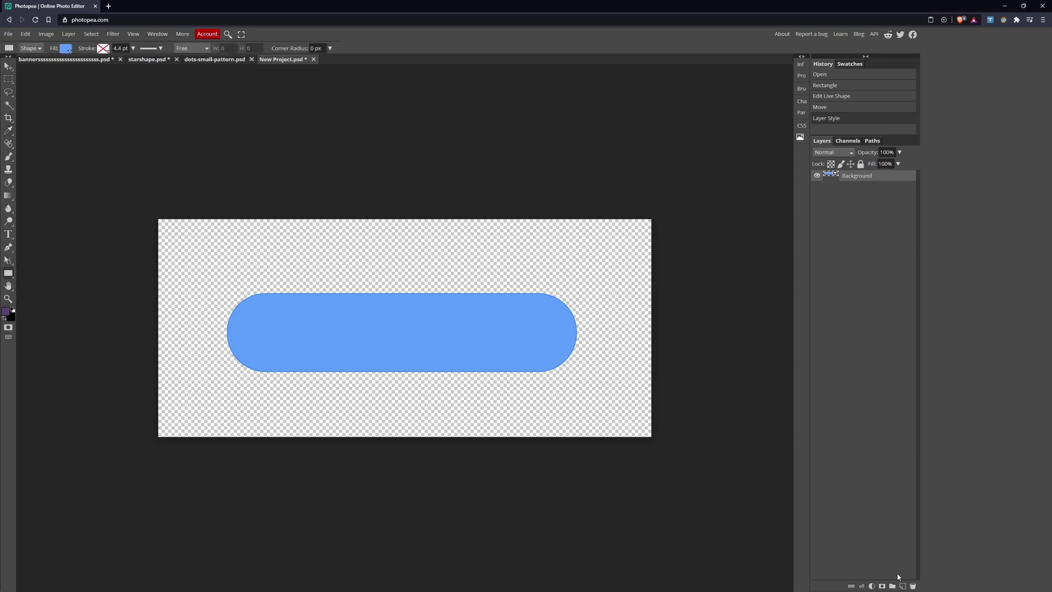
click(902, 586)
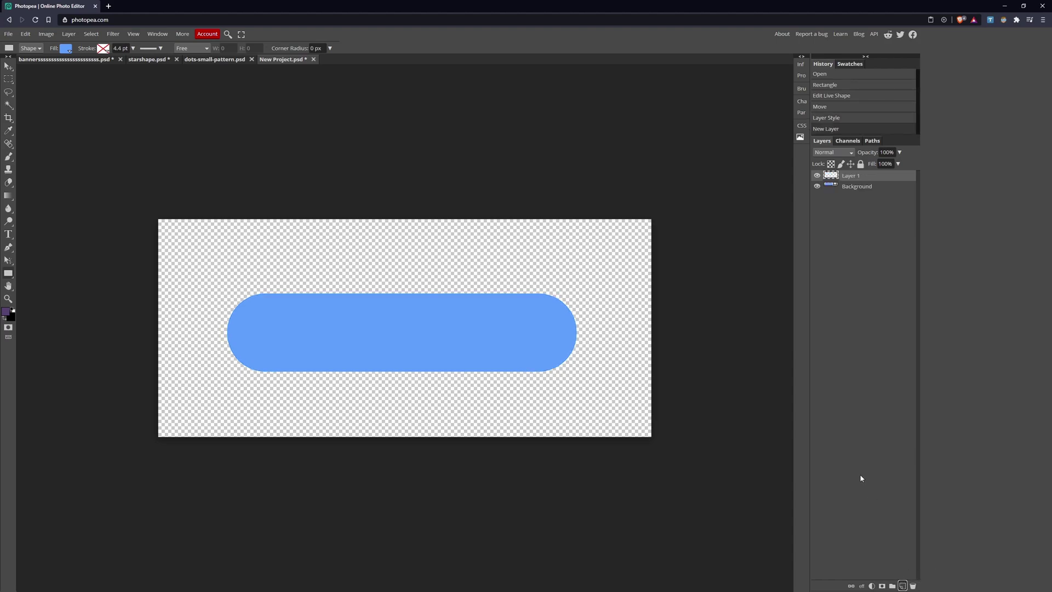
Draw a wide rectangle over the pill's lower half and fill it with purple 584374
click(5, 312)
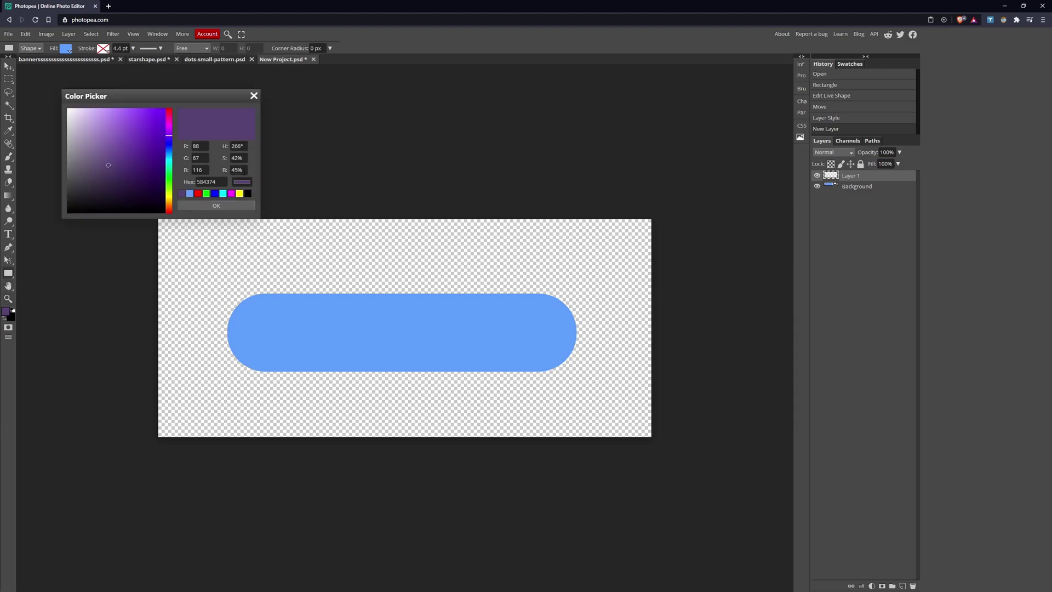
click(216, 206)
drag(214, 341, 614, 400)
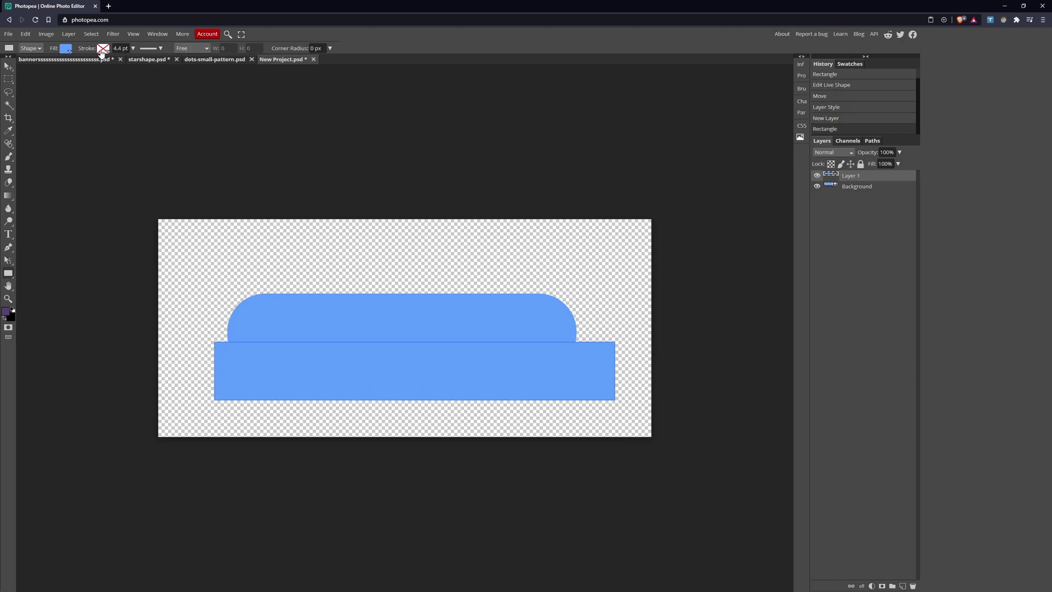
click(66, 49)
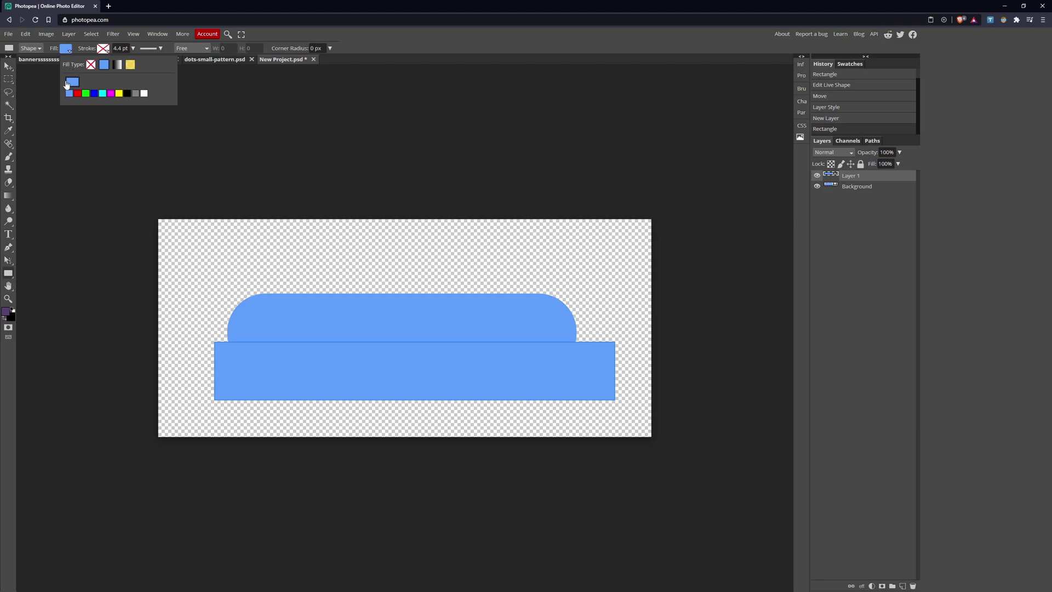
click(78, 83)
click(5, 312)
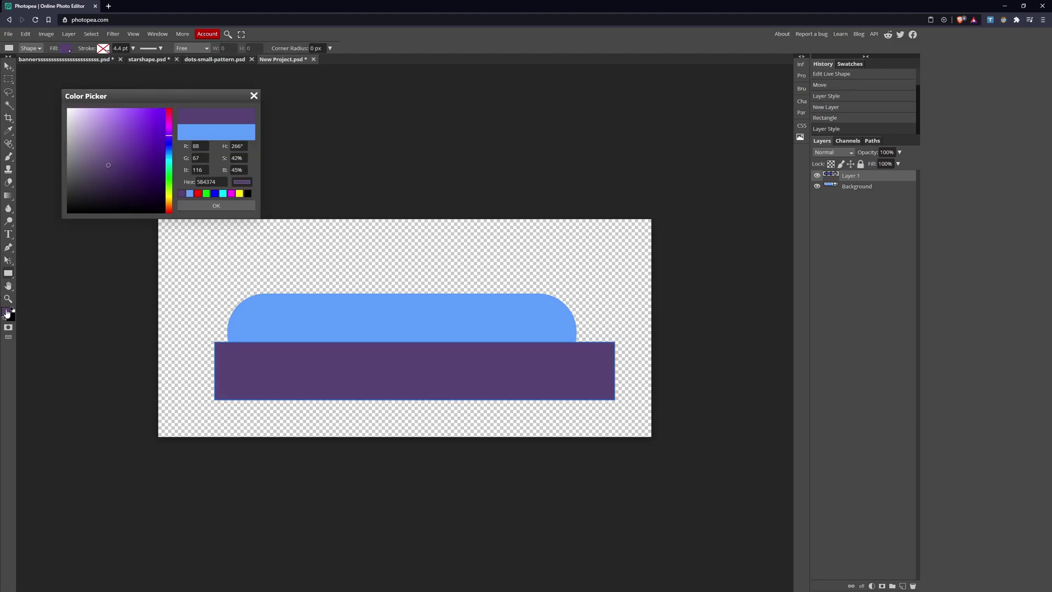
click(216, 206)
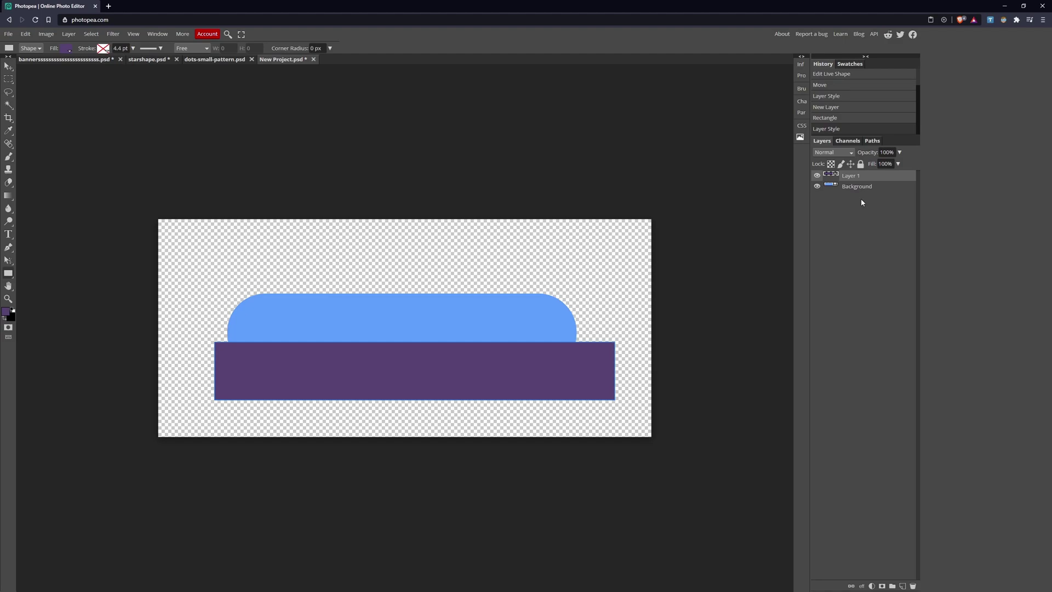
Clip the purple rectangle to the pill and group both layers into Folder 1
right_click(850, 180)
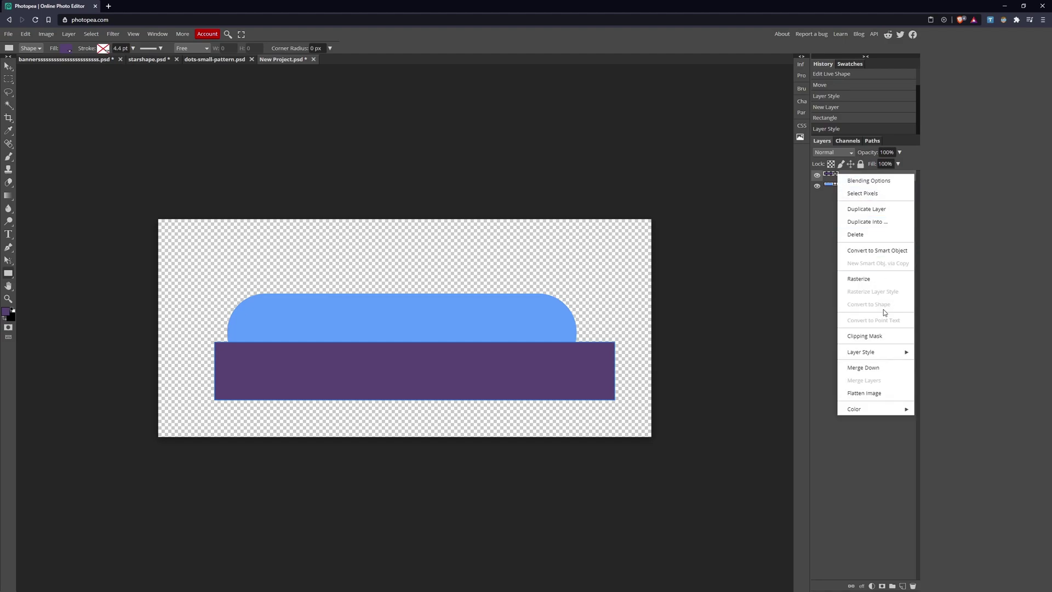
click(873, 336)
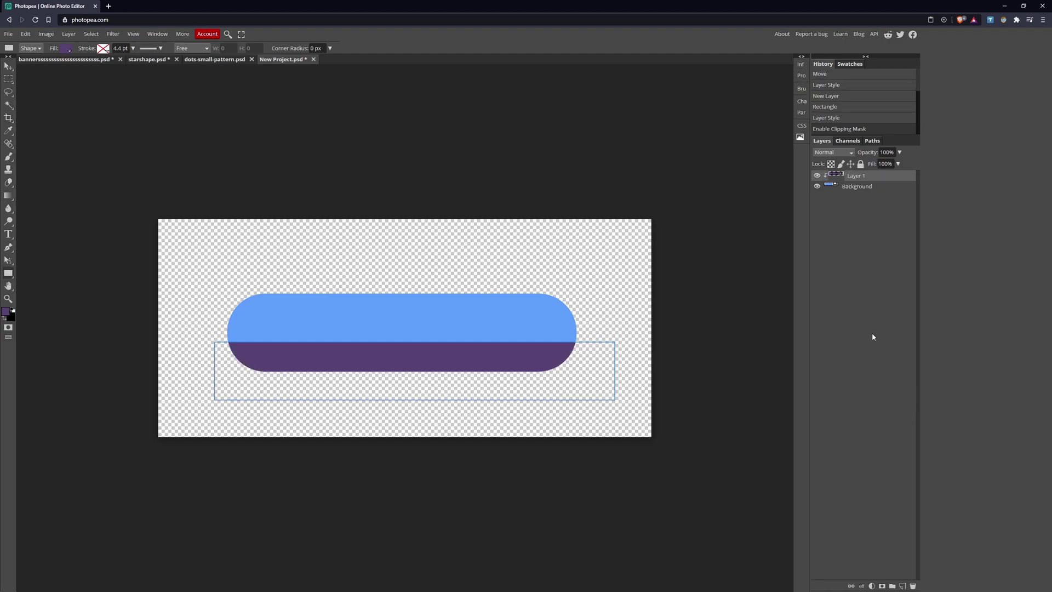
shift+click(856, 187)
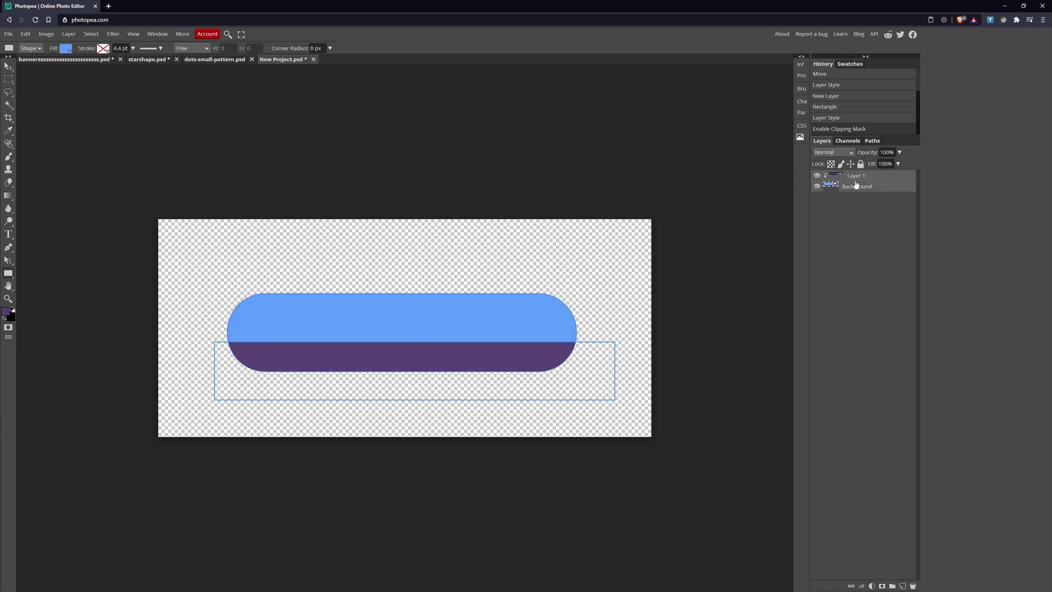
key(ctrl+g)
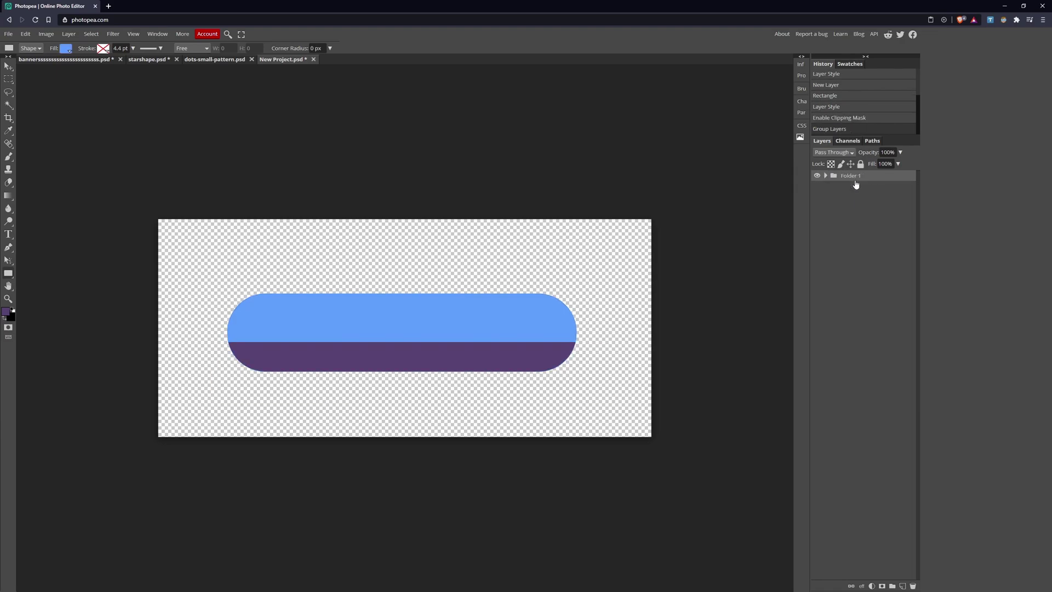
Give Folder 1 a yellow colour tag
right_click(817, 177)
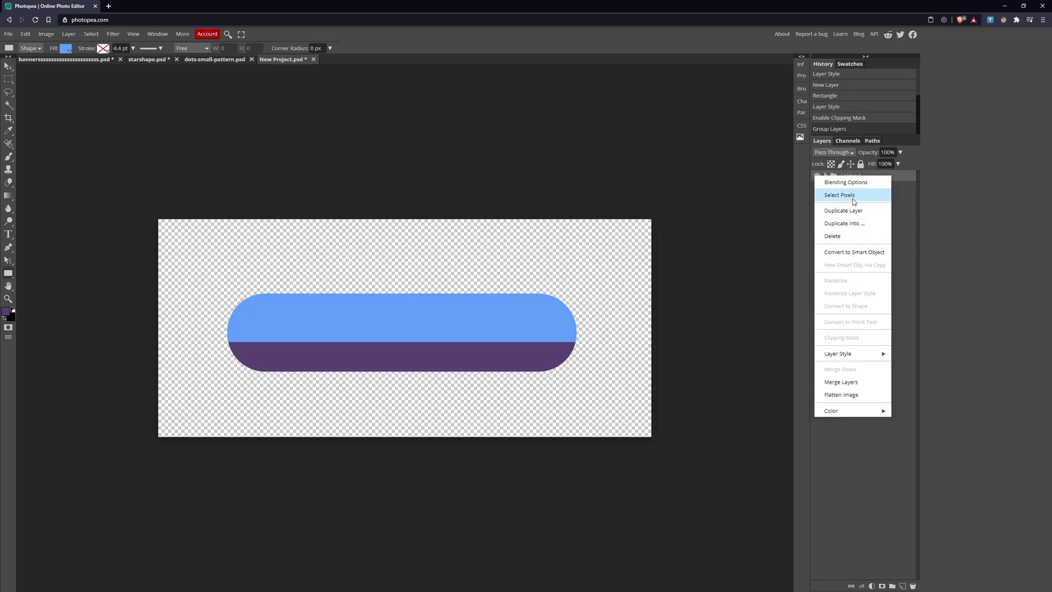
click(829, 180)
right_click(830, 181)
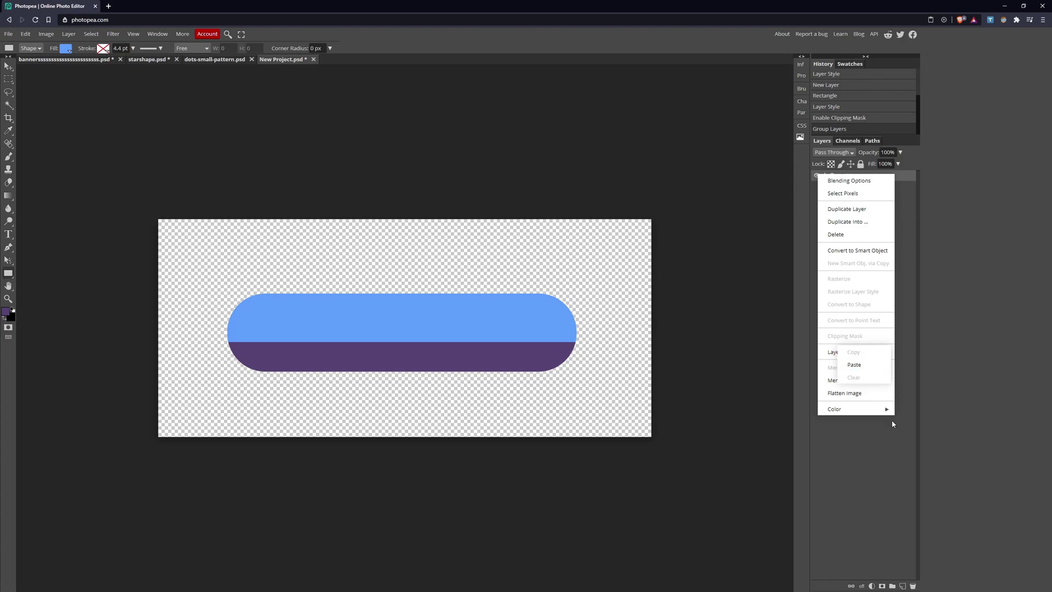
mouse_move(861, 410)
click(865, 448)
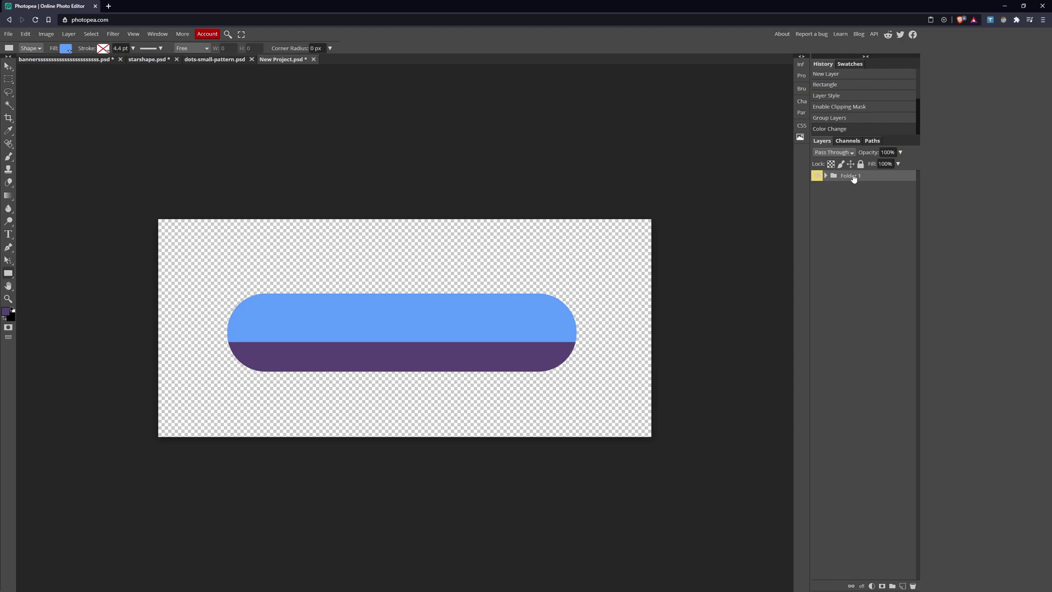
Rename Folder 1 to Base, Background to Base layer, and Layer 1 to Big Line
double_click(851, 176)
text(Base)
key(Return)
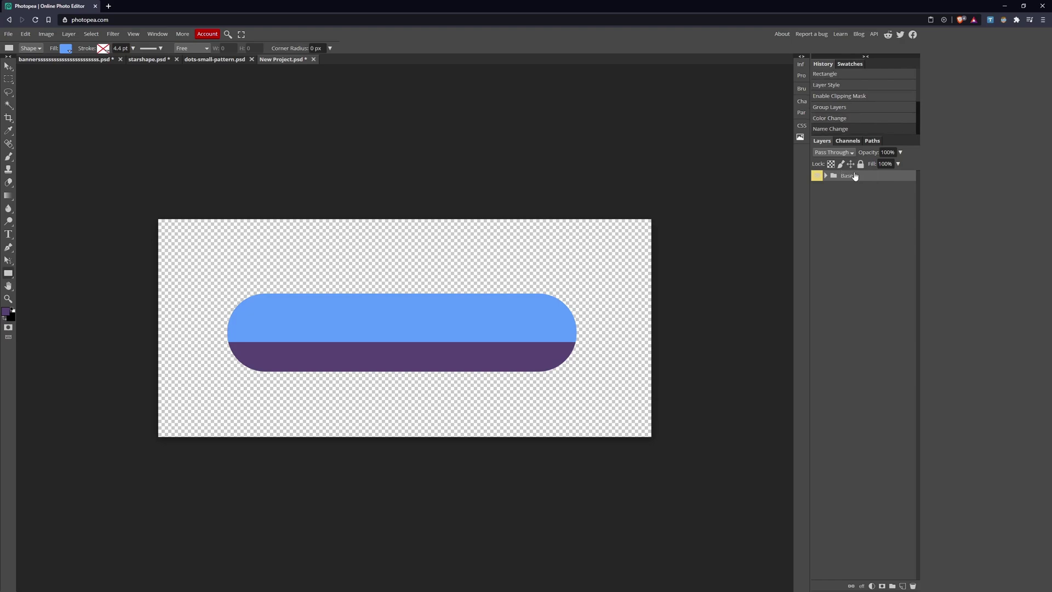
click(825, 176)
double_click(859, 199)
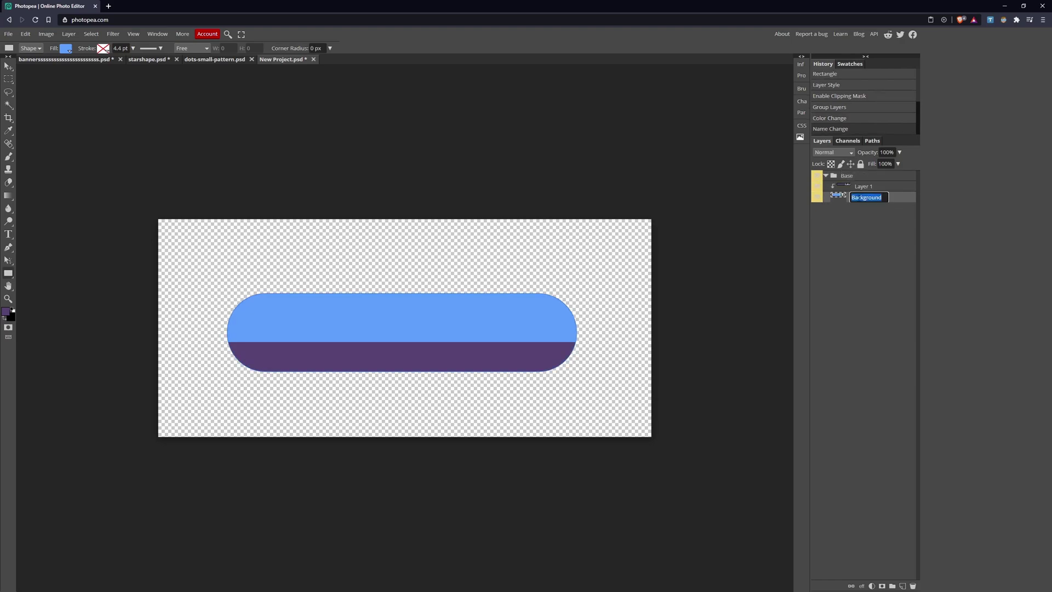
text(Base layer)
key(Return)
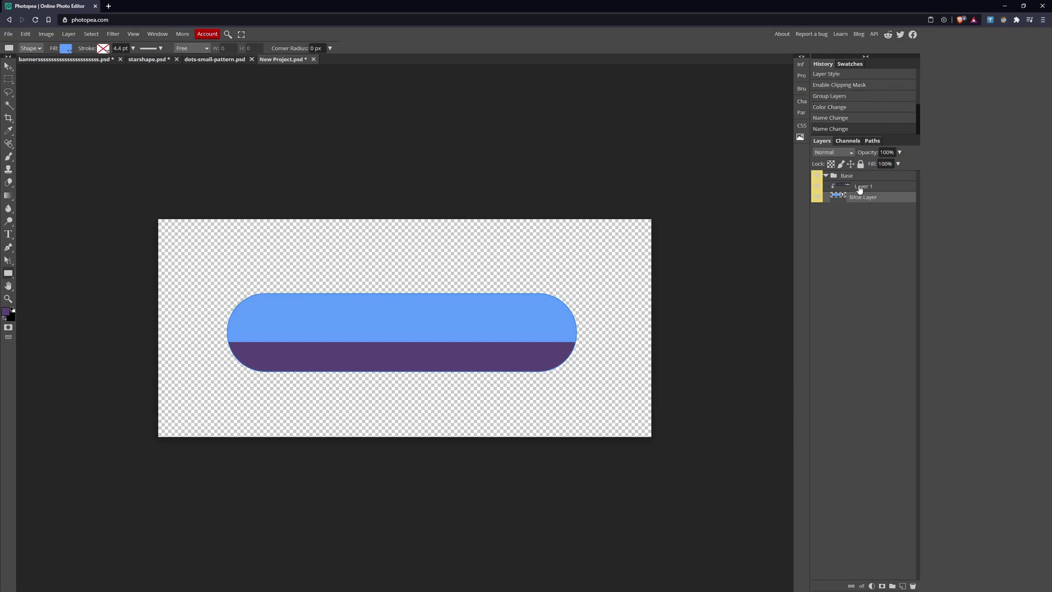
double_click(864, 186)
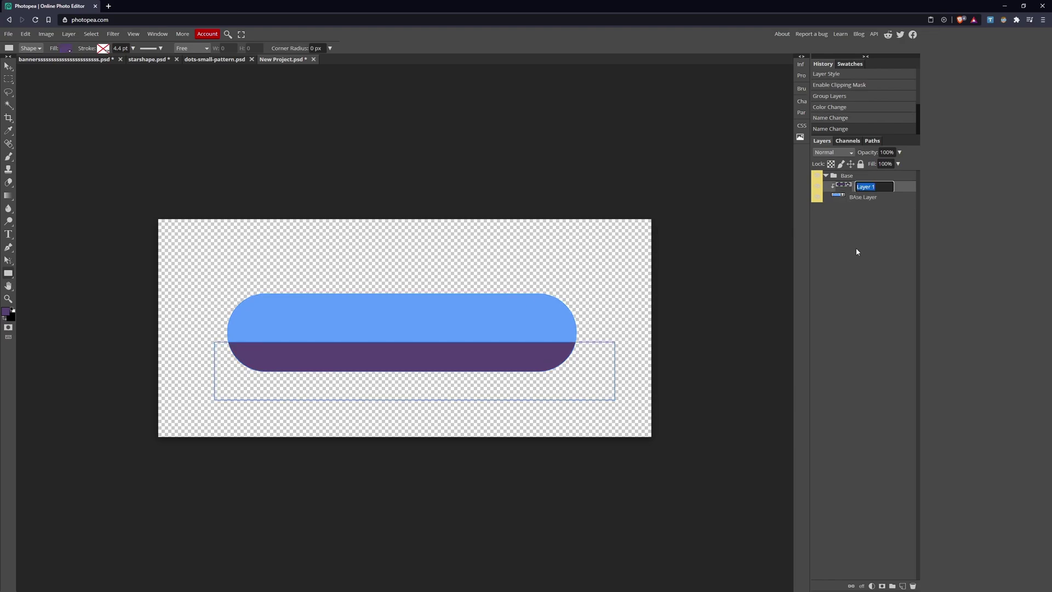
text(Big Line)
key(Return)
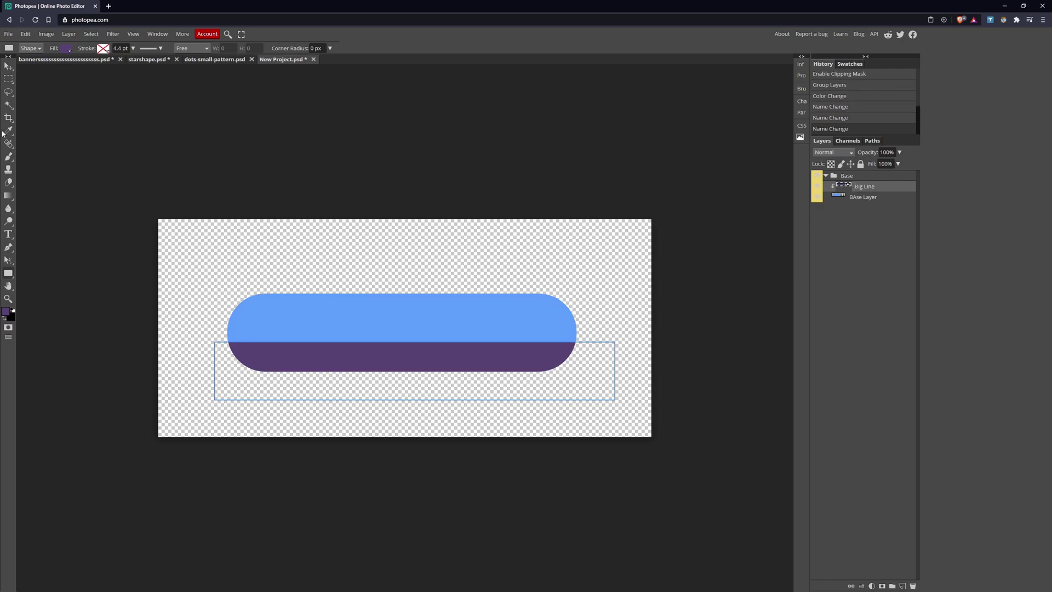
Free Transform the Big Line band, tilting it about 2.8° and nudging it into place
click(25, 34)
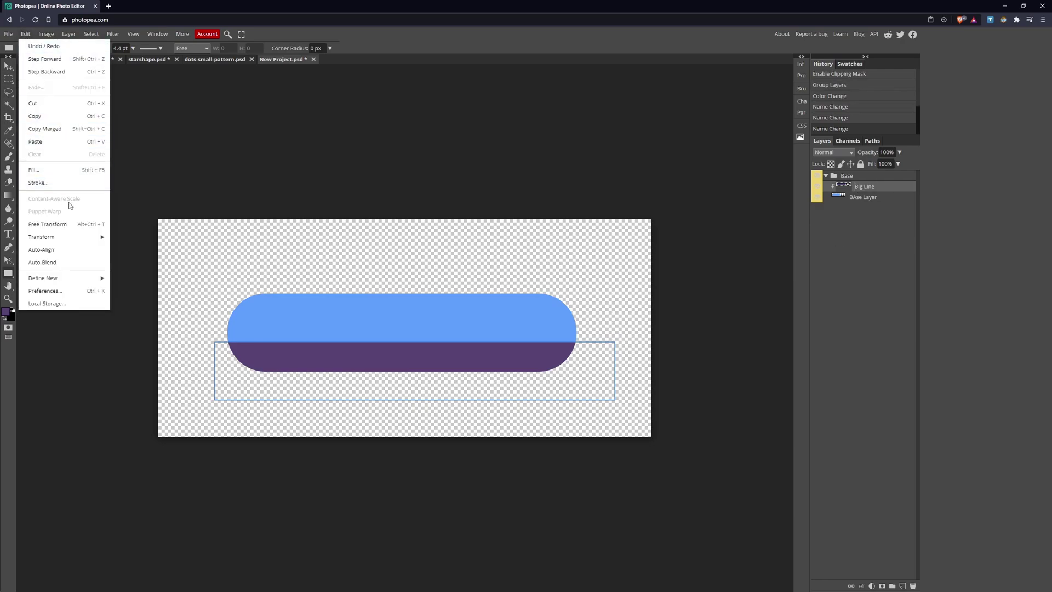
click(91, 225)
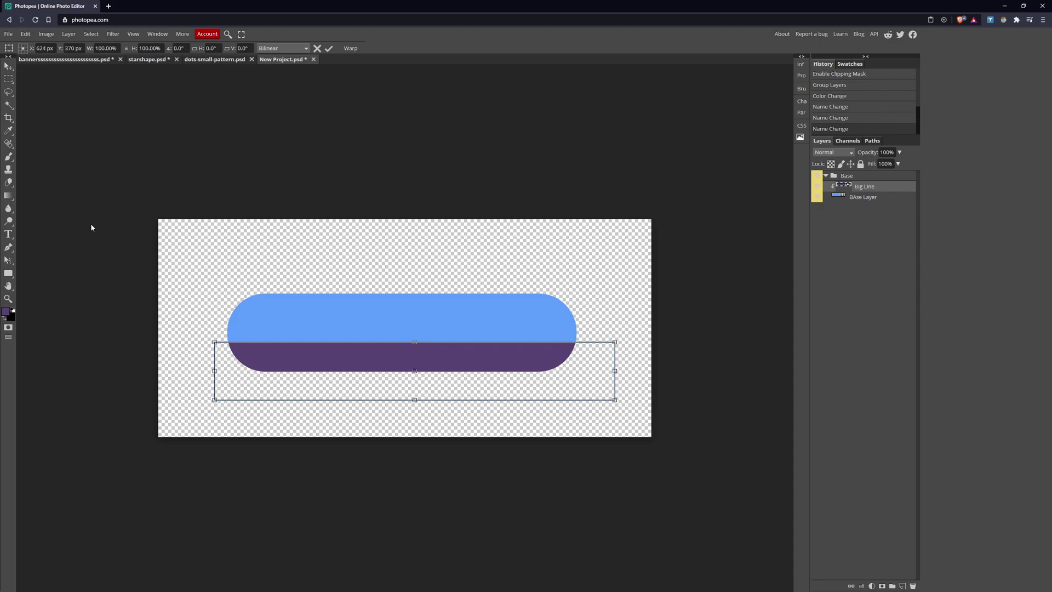
drag(204, 330, 206, 324)
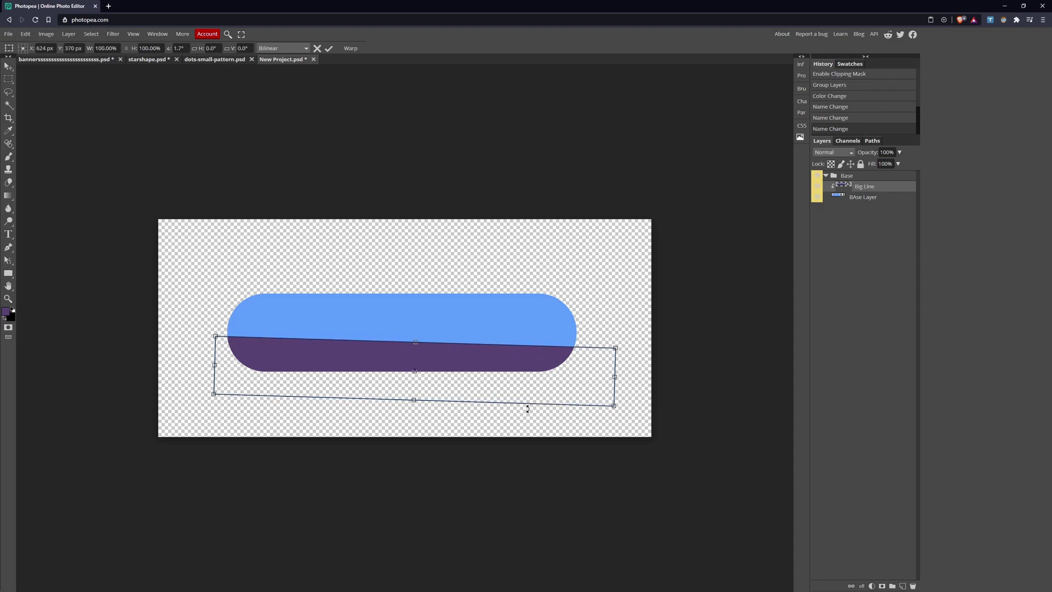
drag(566, 373, 541, 377)
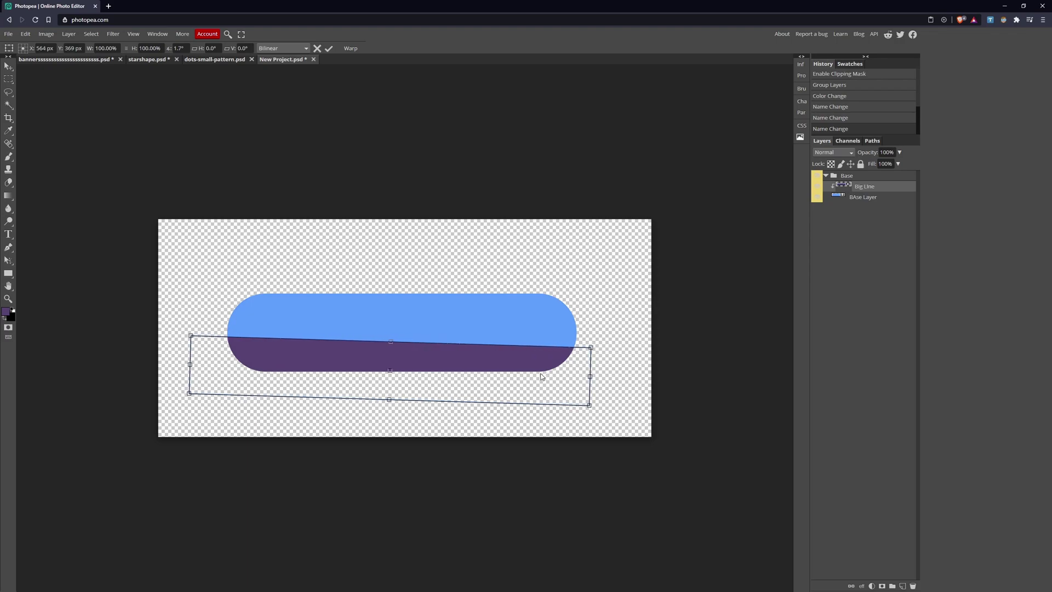
drag(542, 376, 540, 383)
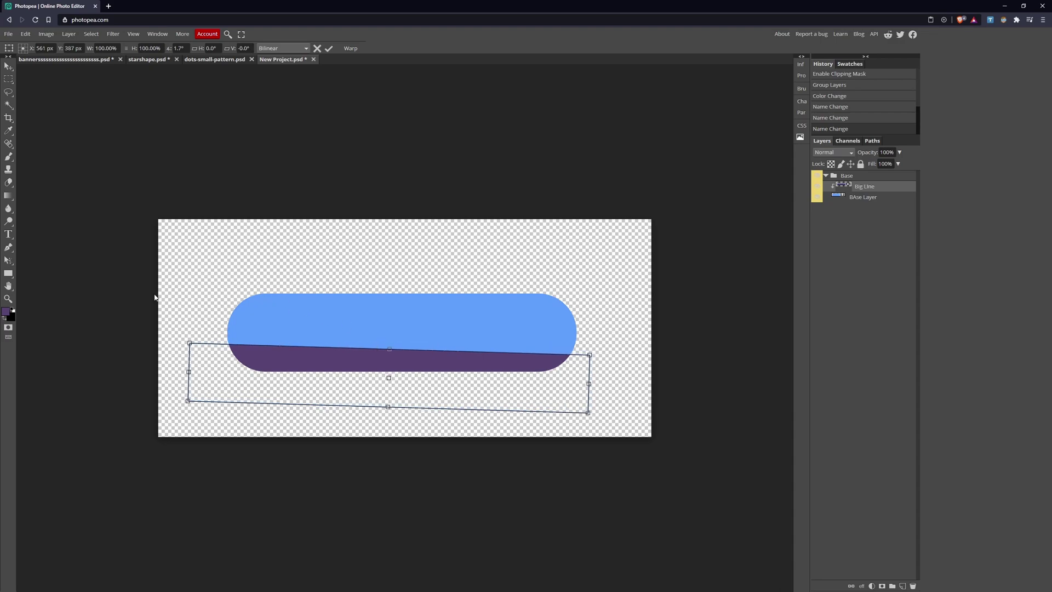
key(Up)
key(Up)
key(Up)
key(Up)
key(Up)
key(Right)
key(Right)
key(Right)
drag(173, 333, 181, 330)
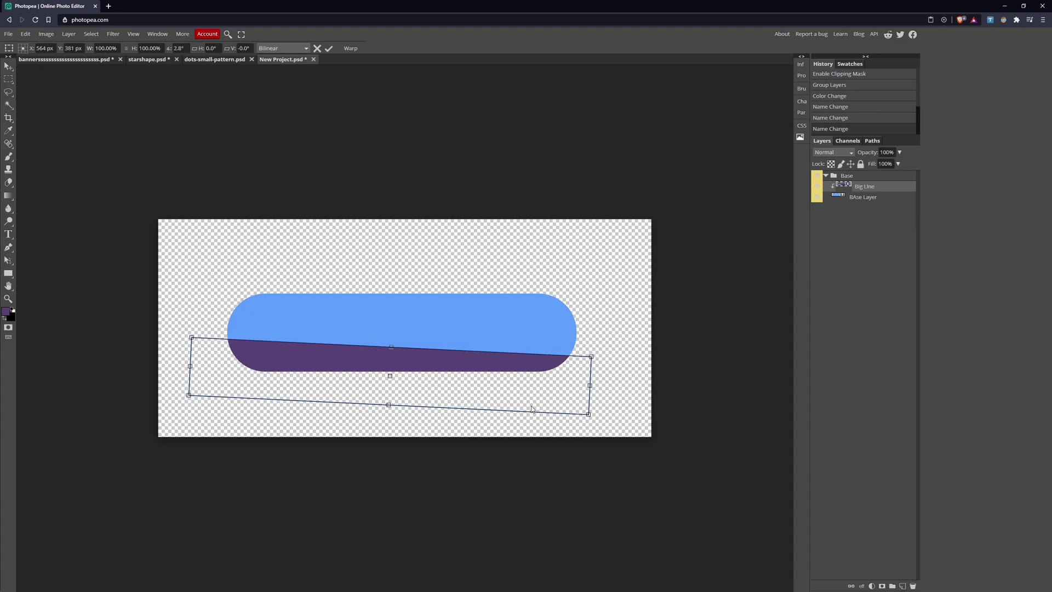
drag(544, 399, 537, 401)
key(Right)
key(Right)
key(Right)
key(Right)
key(Right)
key(Right)
key(Right)
key(Right)
key(Right)
key(Up)
key(Up)
key(Up)
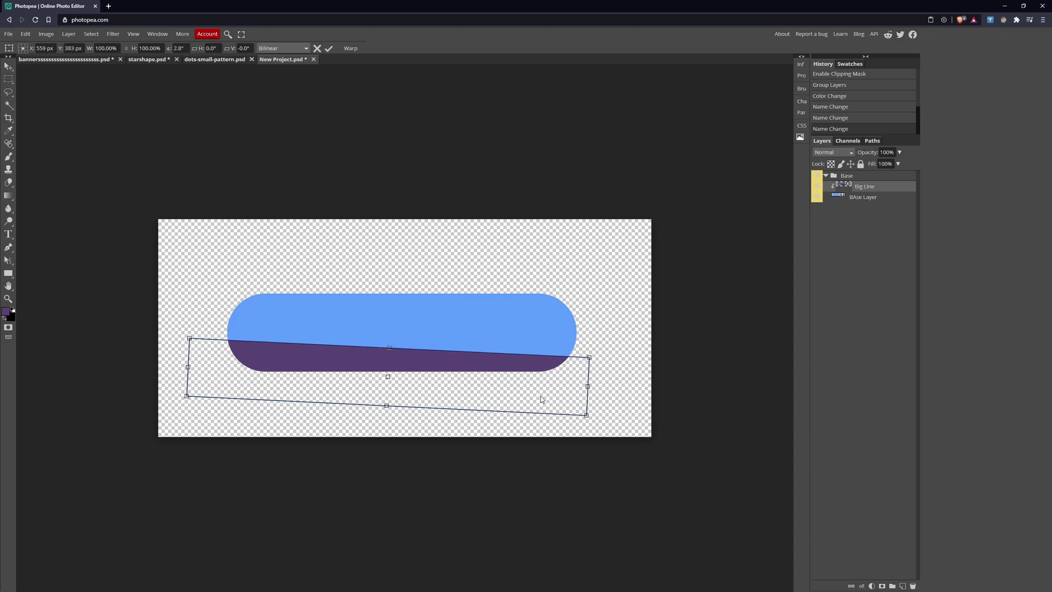
click(329, 49)
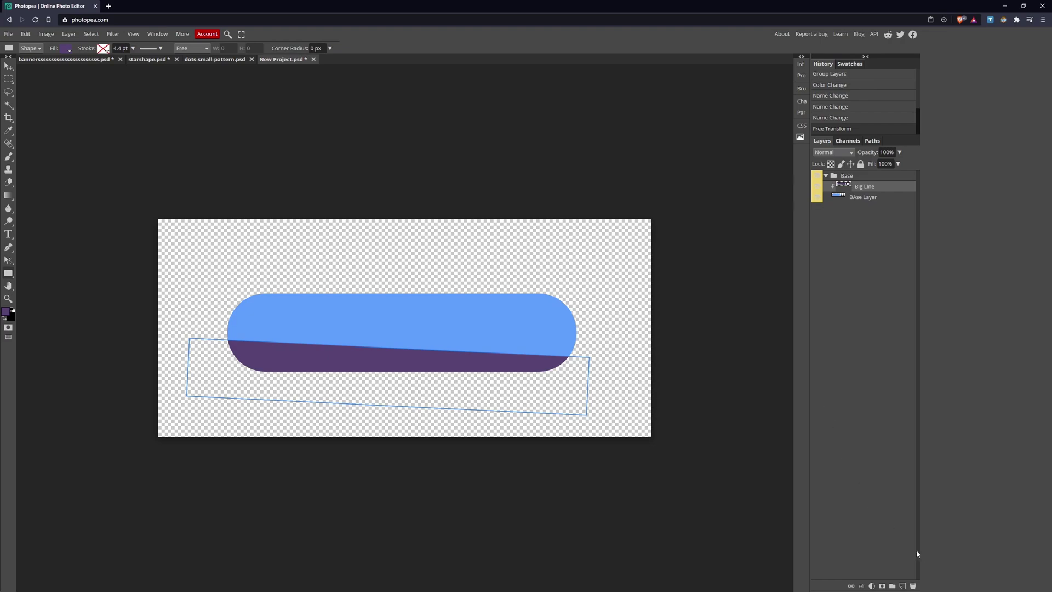
Draw a thin rectangle on a new layer, clip it to the pill, and name it Small Line
click(903, 586)
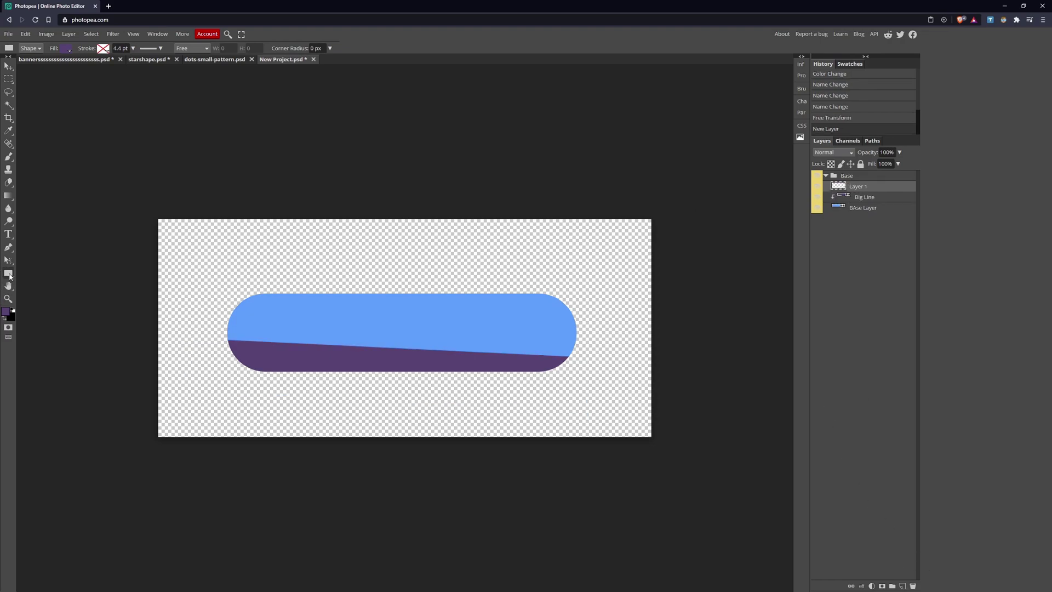
drag(204, 304, 645, 309)
right_click(852, 189)
click(877, 343)
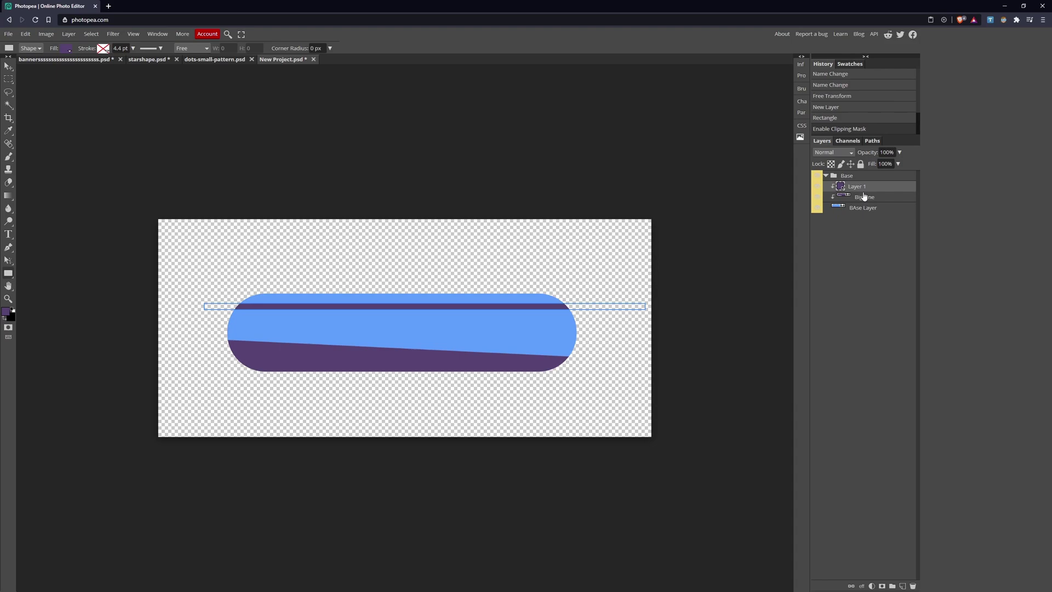
double_click(852, 187)
text(Small Line)
key(Return)
Free Transform Small Line to move it down across the pill's middle
click(25, 34)
click(39, 219)
drag(166, 281, 211, 315)
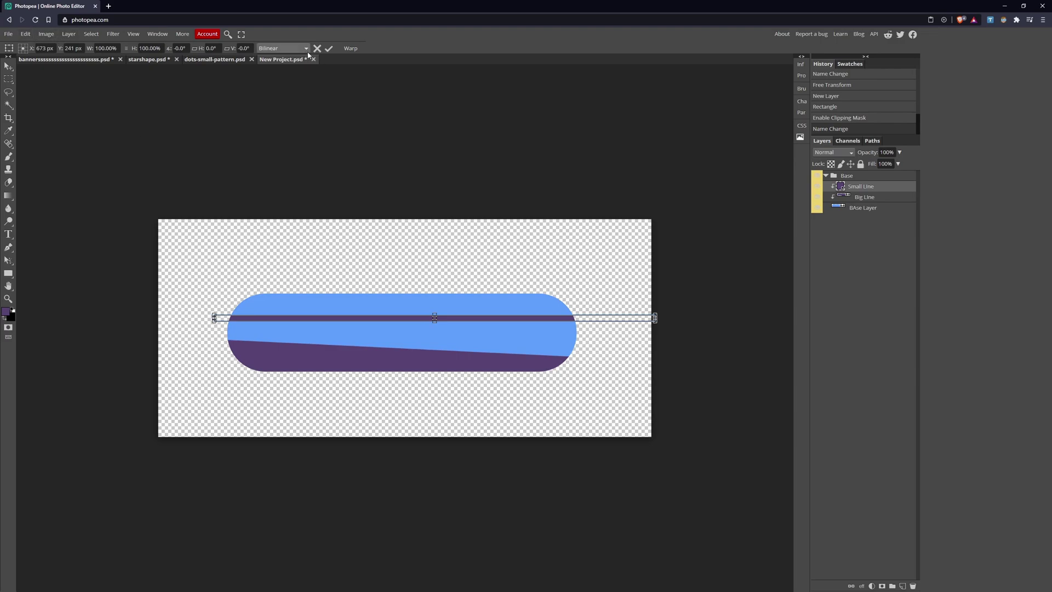
Commit the Small Line's position, then tilt it about 2° and place it over the pill's upper half
click(328, 48)
click(26, 34)
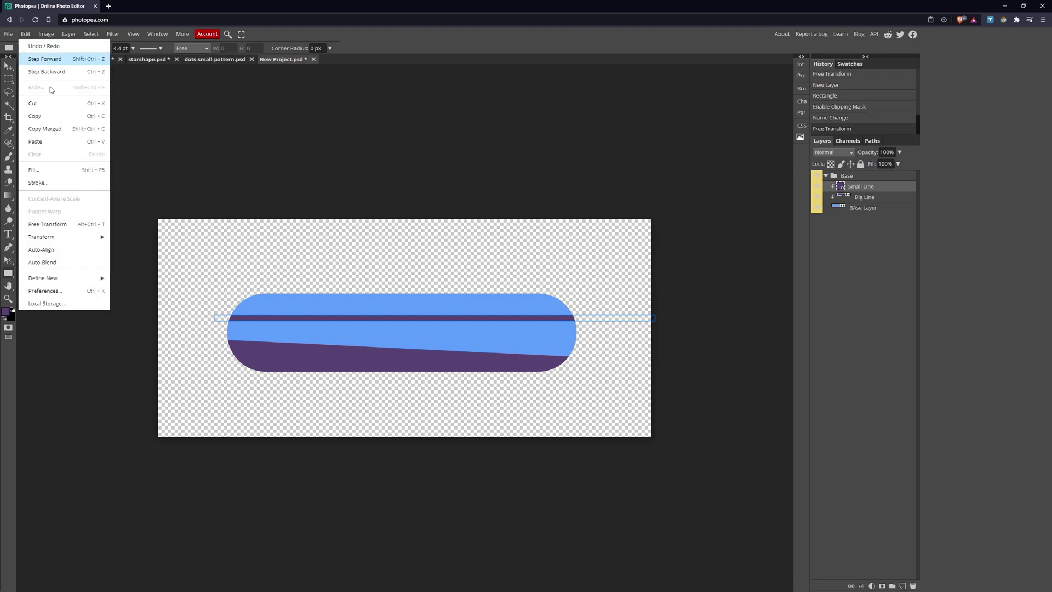
click(65, 224)
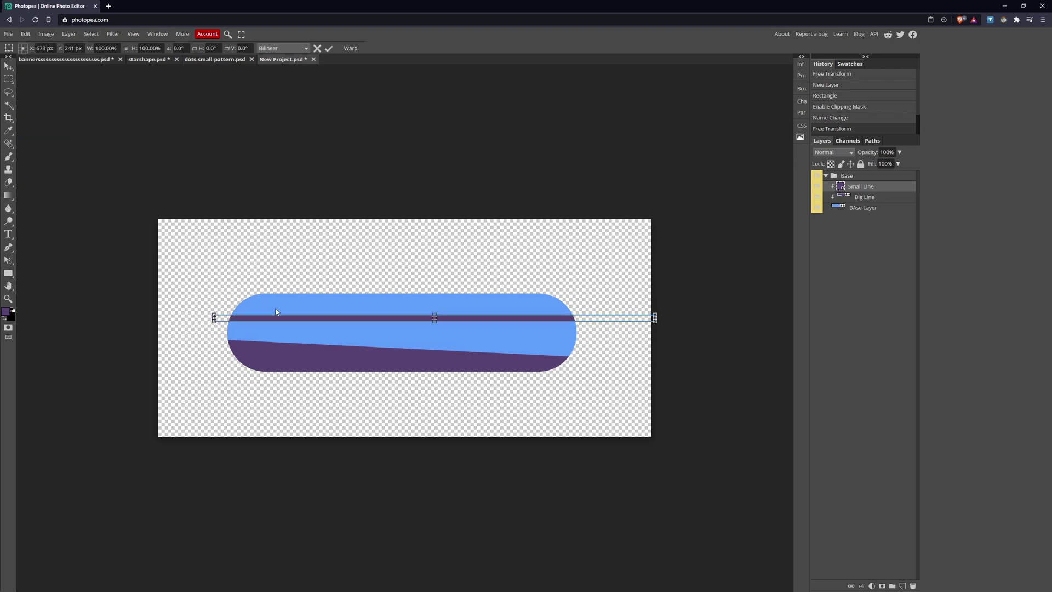
drag(276, 320, 279, 310)
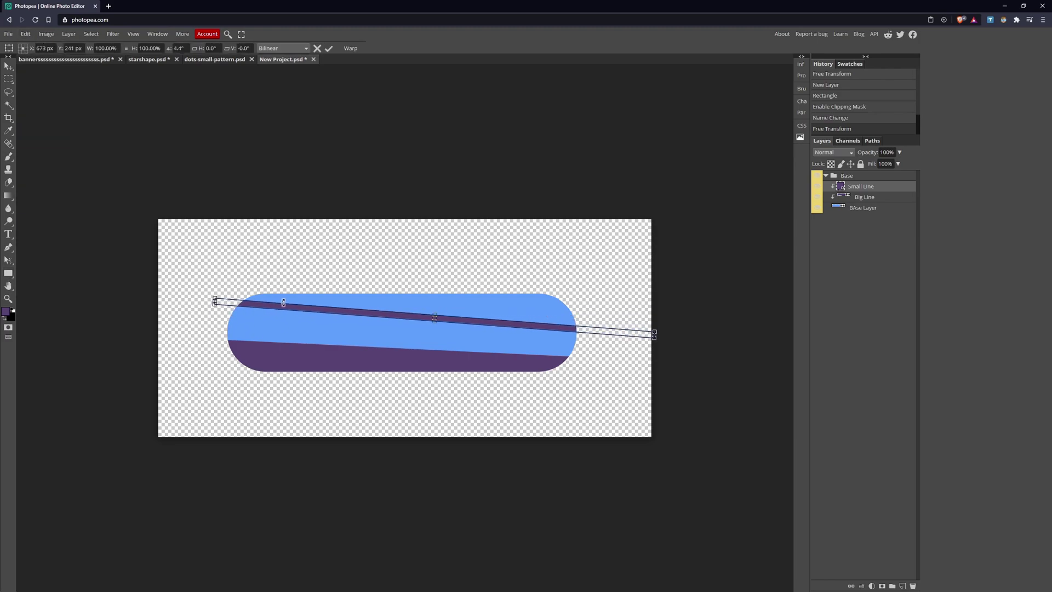
drag(283, 303, 264, 327)
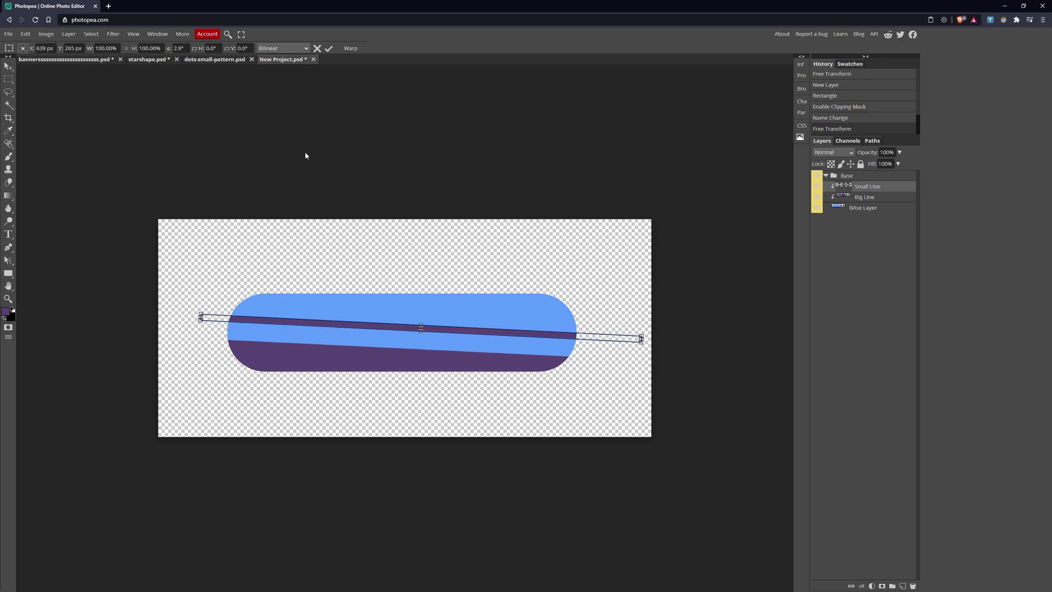
key(u)
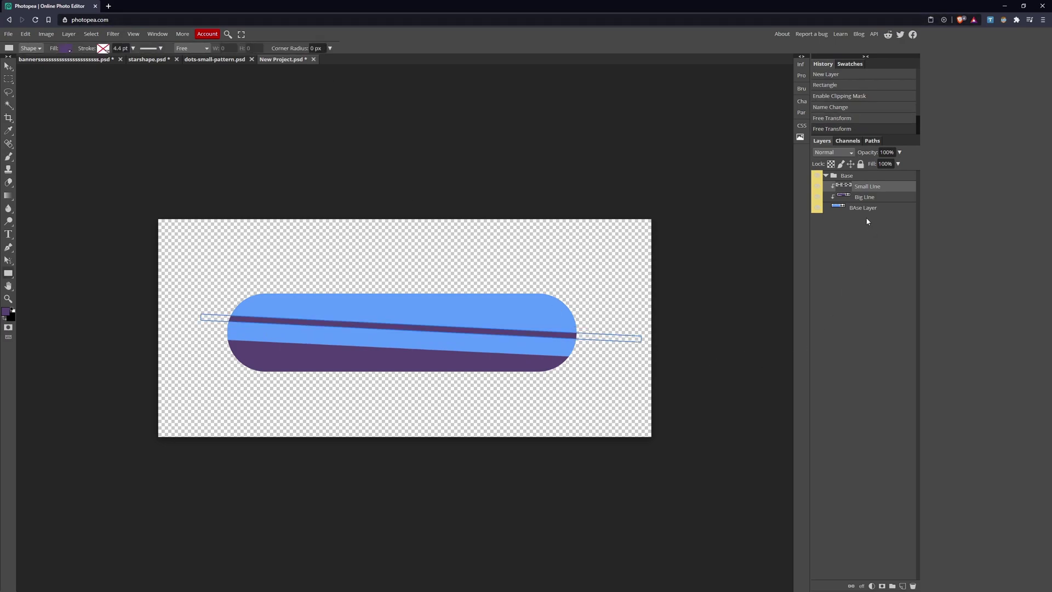
Rectangle-select the whole dot pattern in dots-small-pattern.psd, then return to New Project.psd
click(192, 61)
click(8, 80)
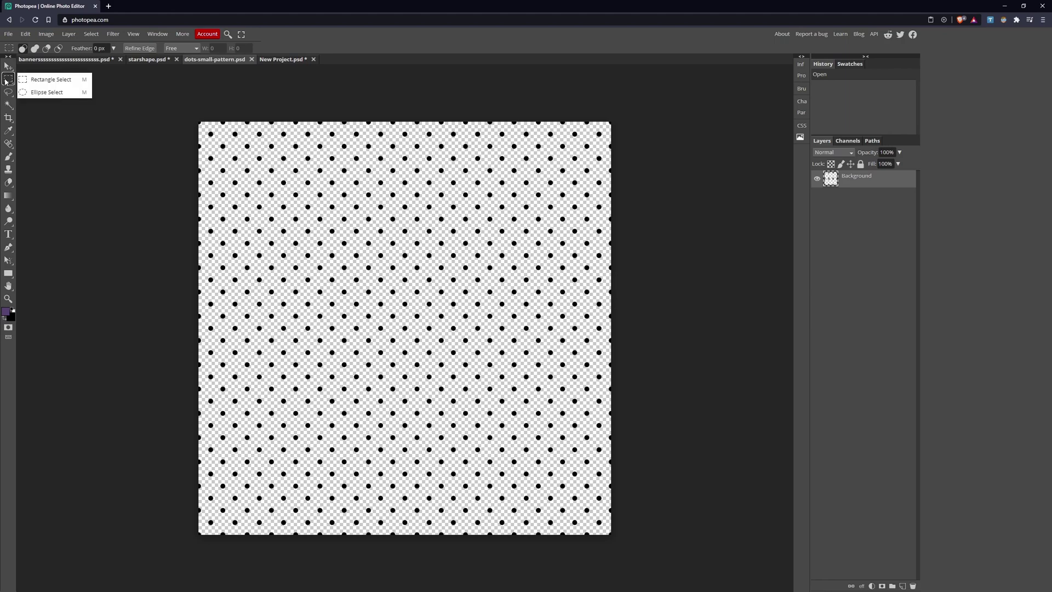
mouse_move(6, 81)
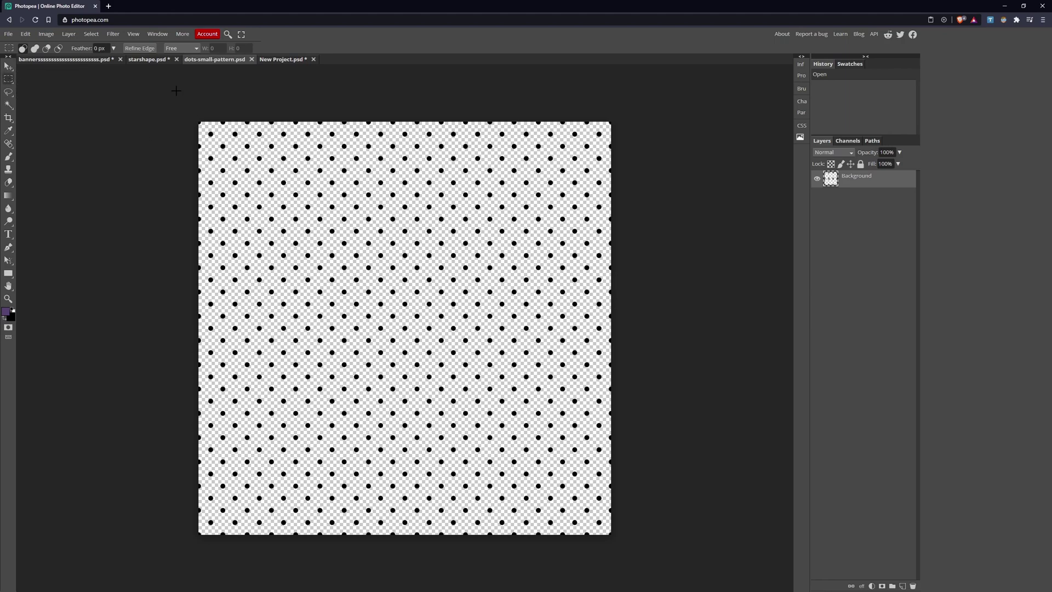
drag(195, 122, 718, 559)
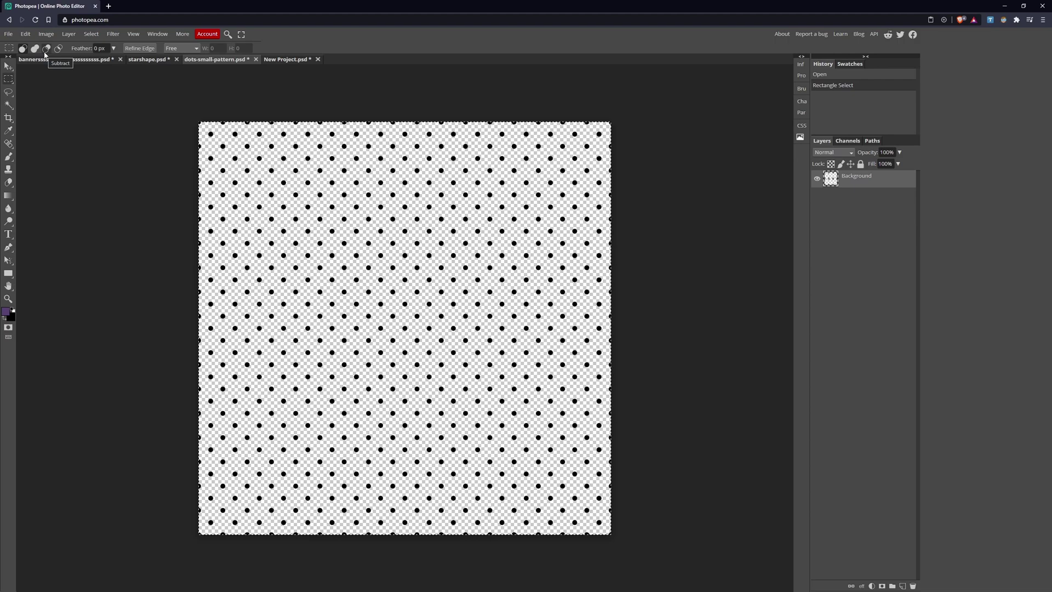
click(290, 59)
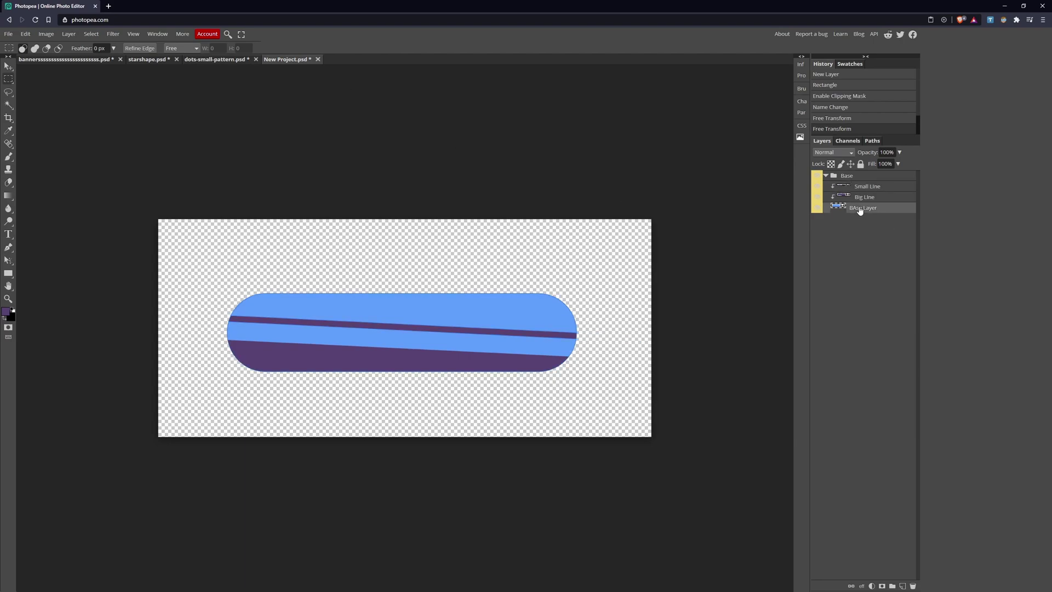
Paste the dot pattern into the banner and clip it to the pill
key(ctrl+v)
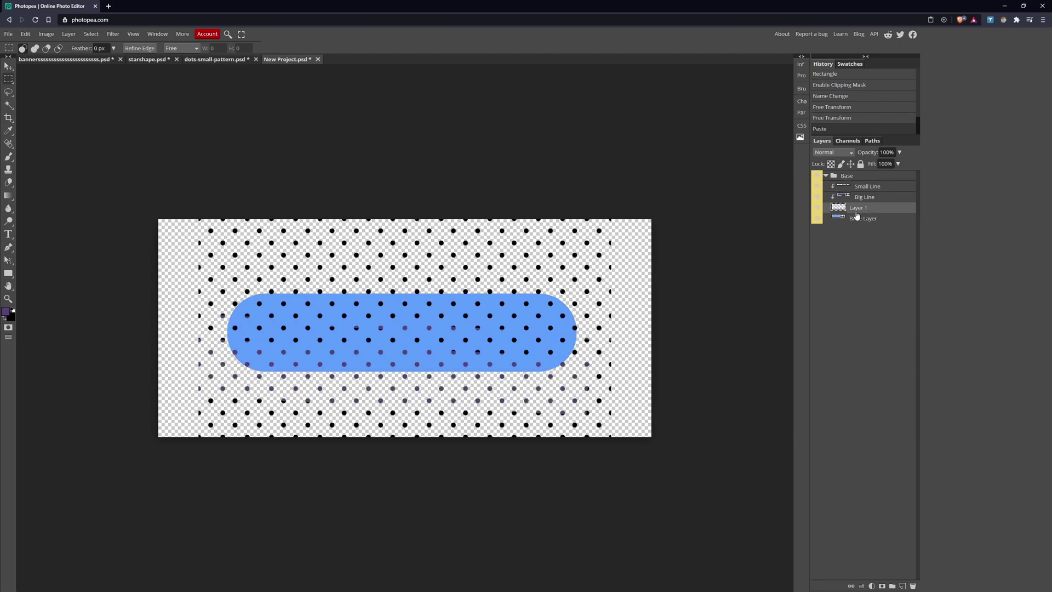
right_click(857, 211)
click(870, 369)
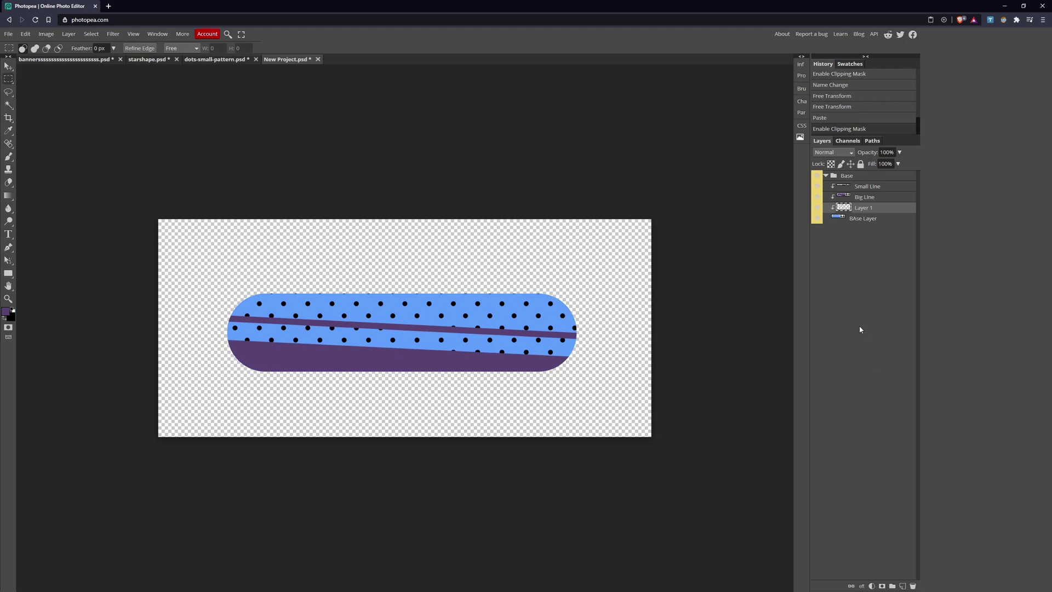
Scale and reposition the clipped dots with Free Transform so they cover the entire pill
click(28, 34)
click(55, 224)
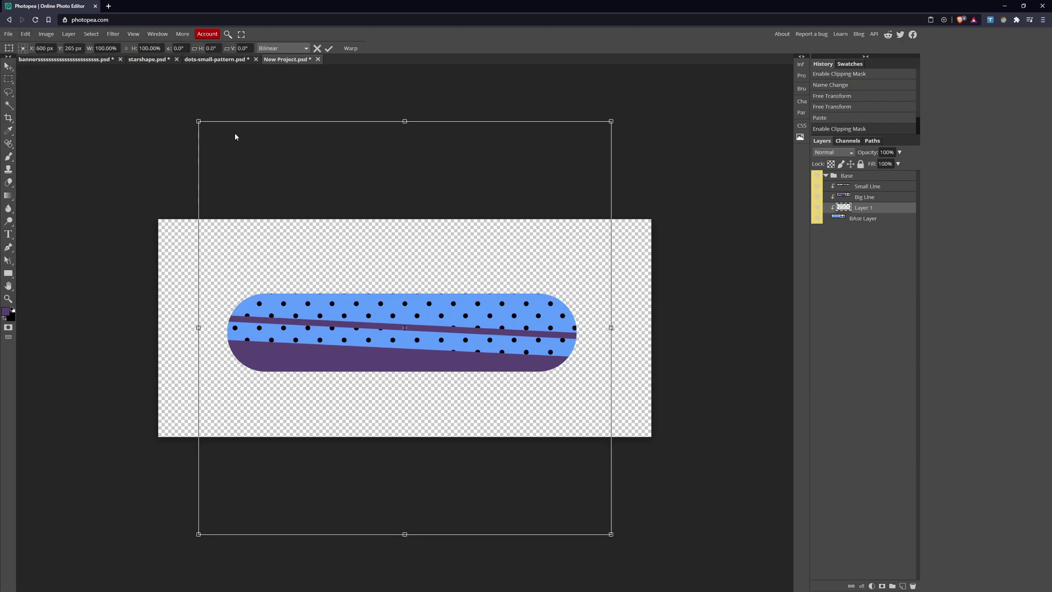
drag(199, 121, 306, 264)
drag(523, 387, 446, 367)
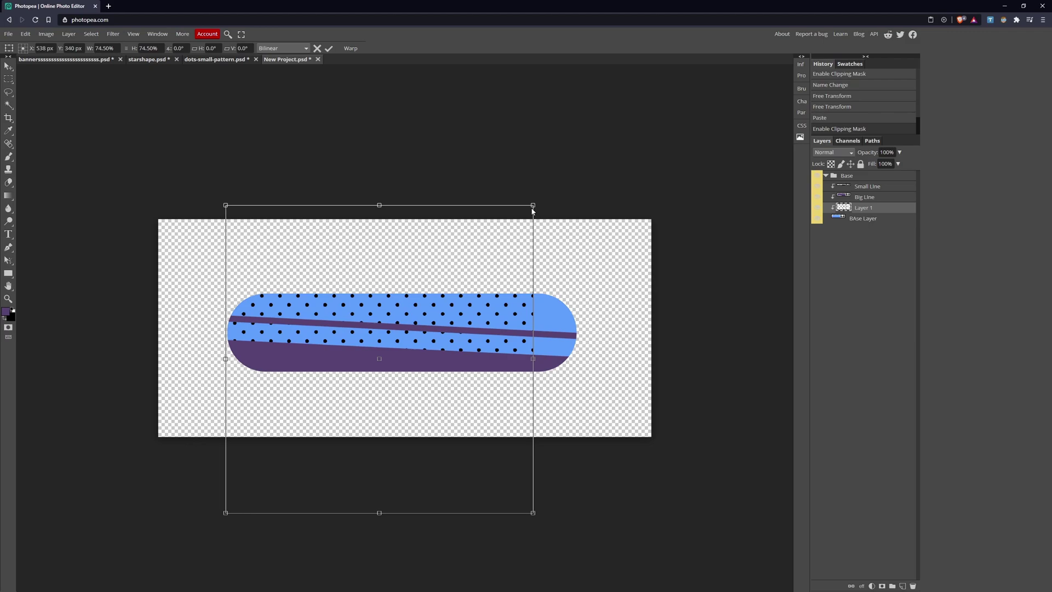
drag(533, 206, 577, 188)
drag(505, 276, 505, 319)
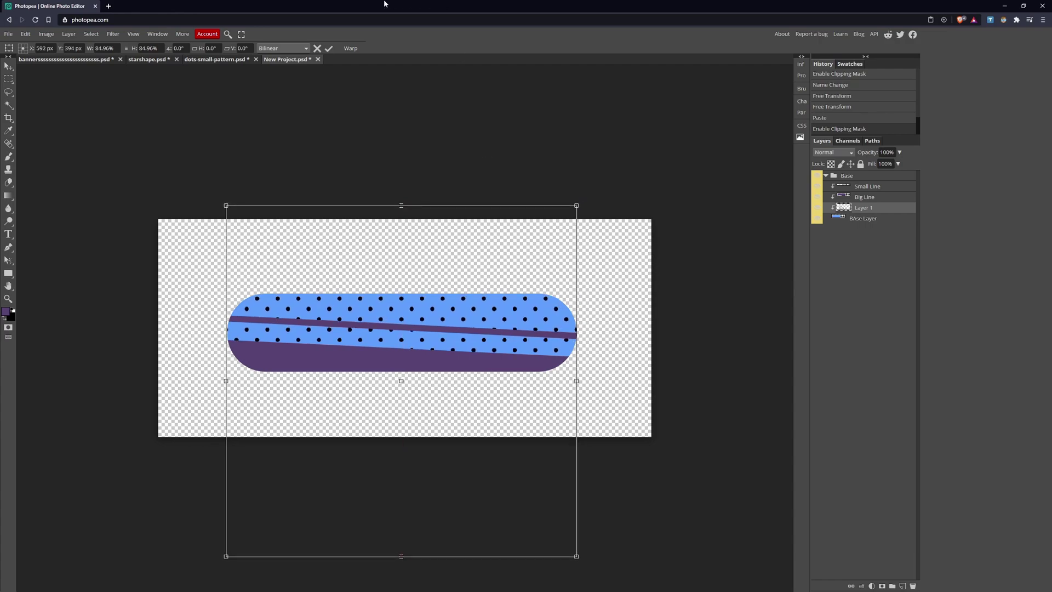
click(329, 49)
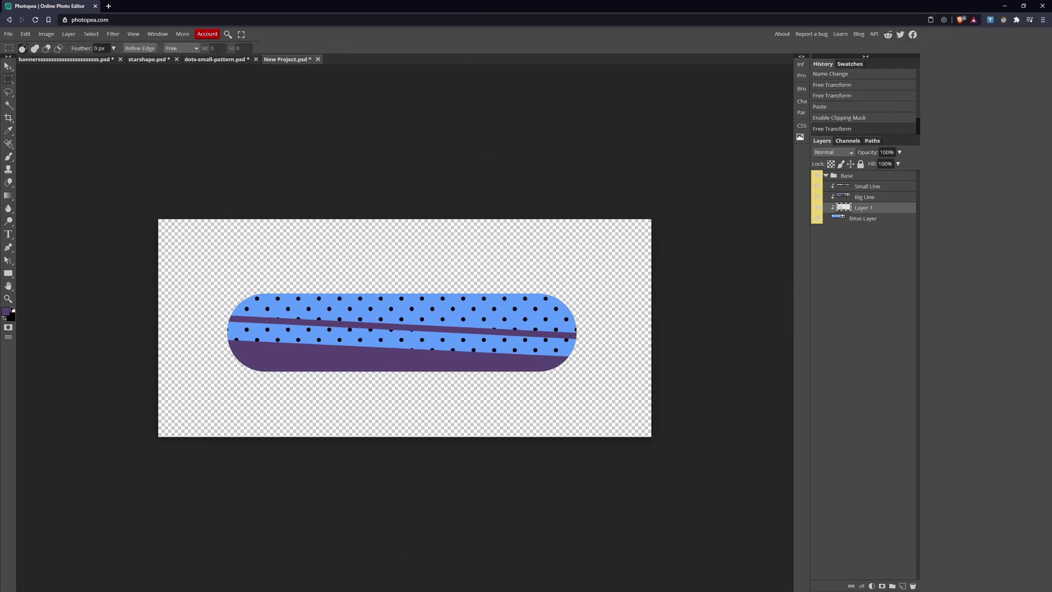
Set the dot layer to 26% opacity in Overlay mode, then bring up starshape.psd
click(900, 152)
click(896, 164)
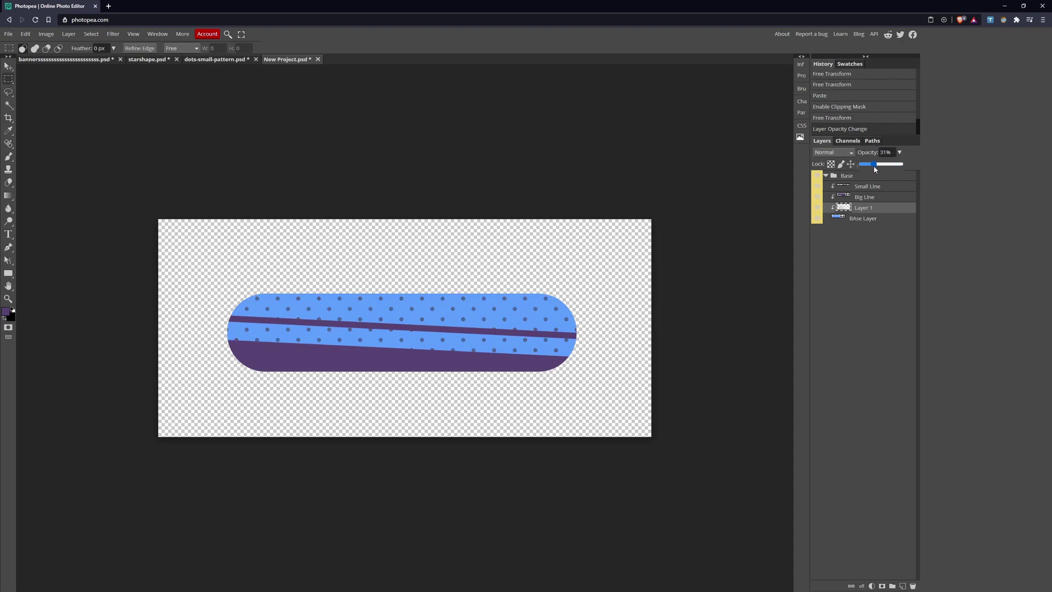
click(833, 152)
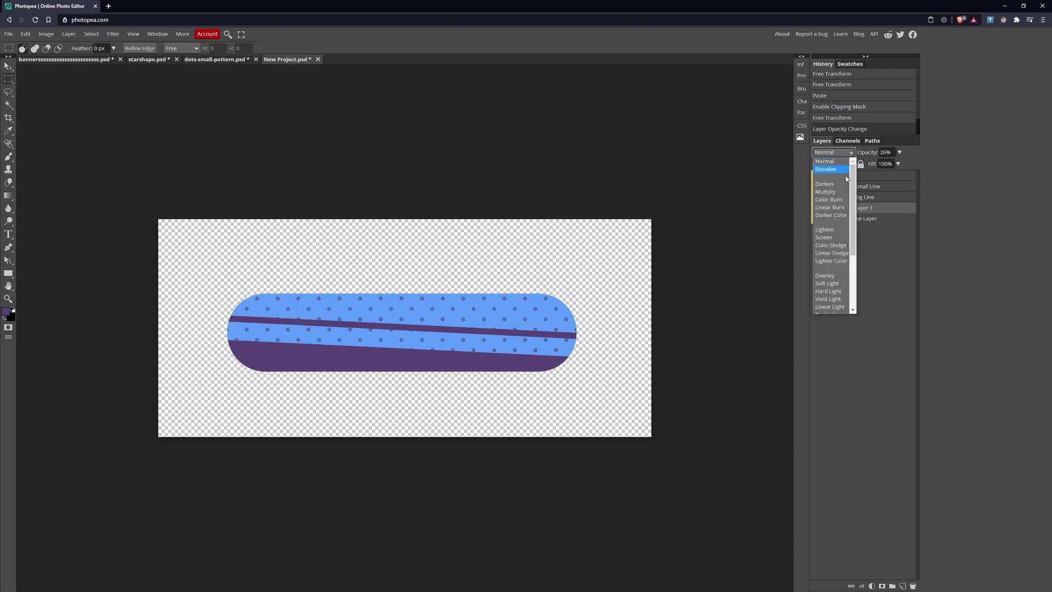
click(823, 275)
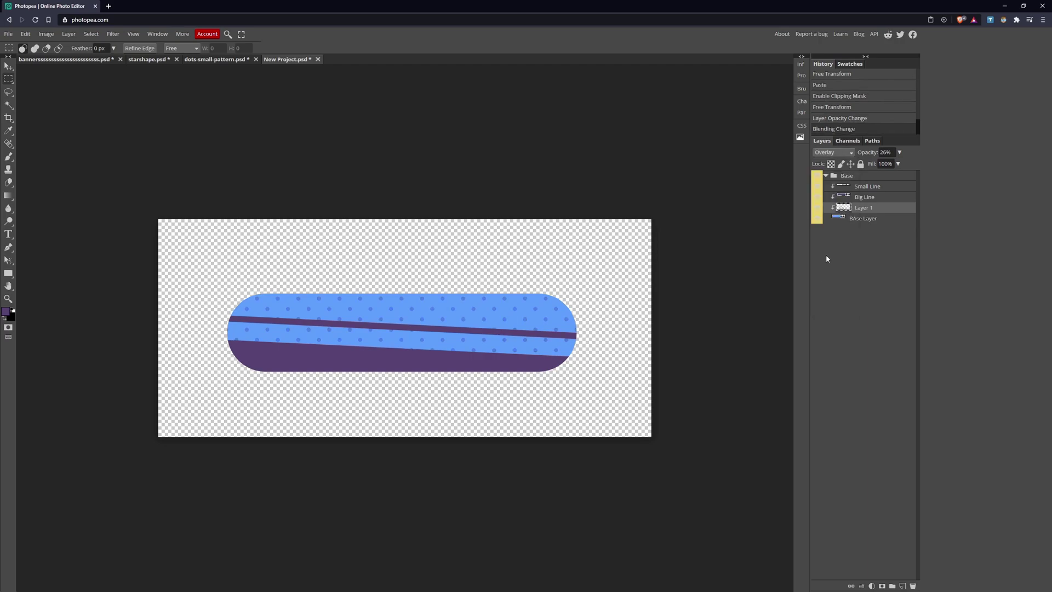
click(146, 59)
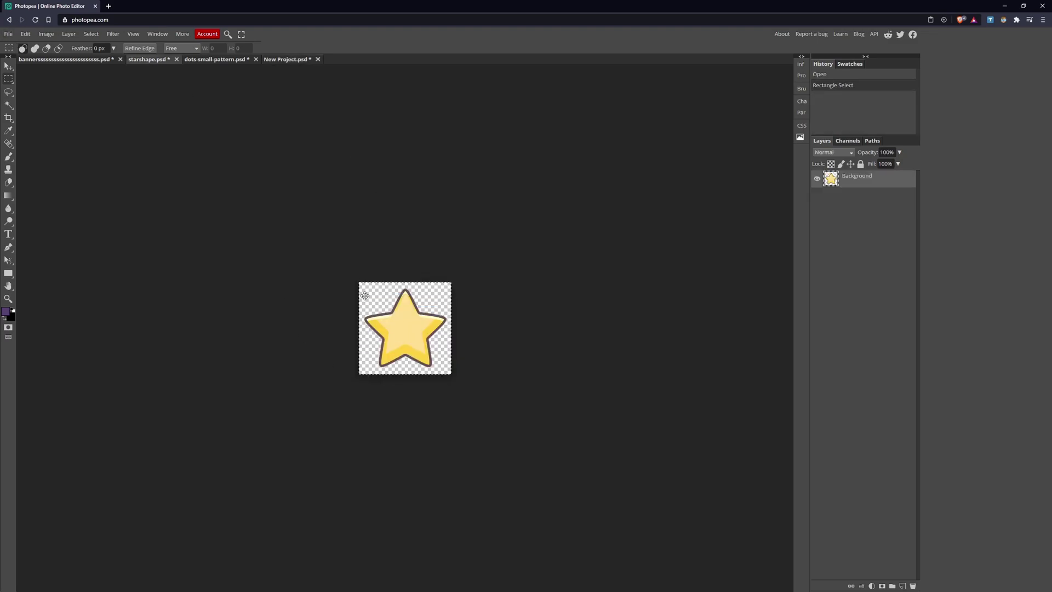
Paste the star above Big Line in New Project.psd, clip it to the pill, and name it Star
click(292, 63)
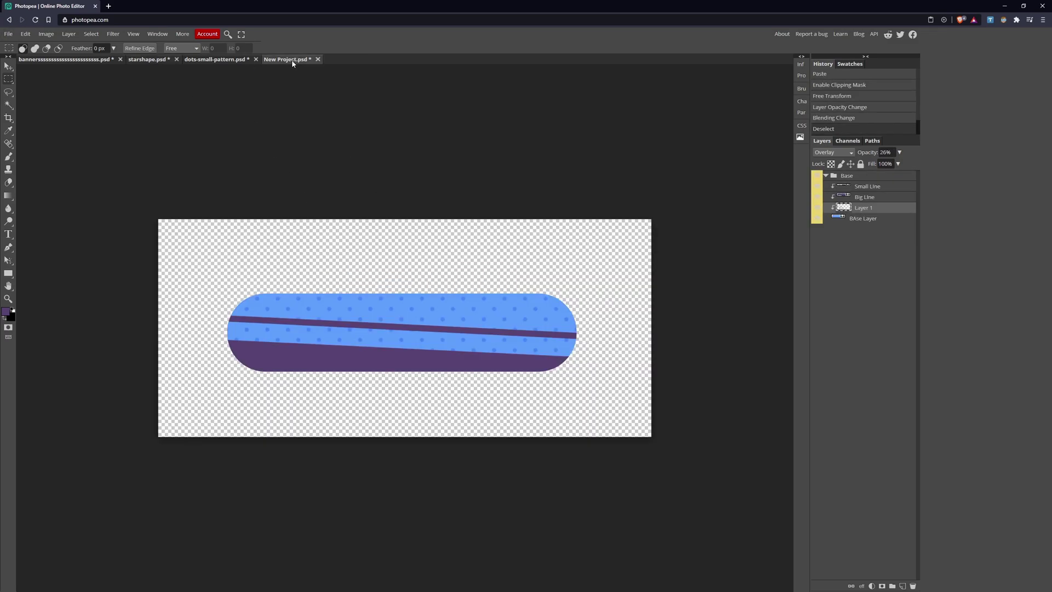
click(860, 200)
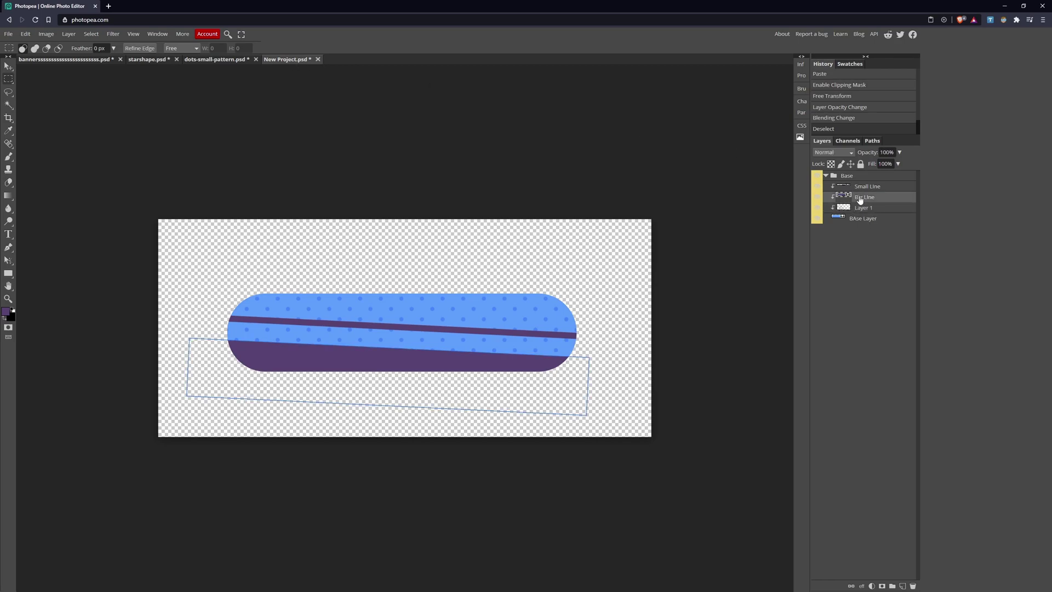
key(ctrl+v)
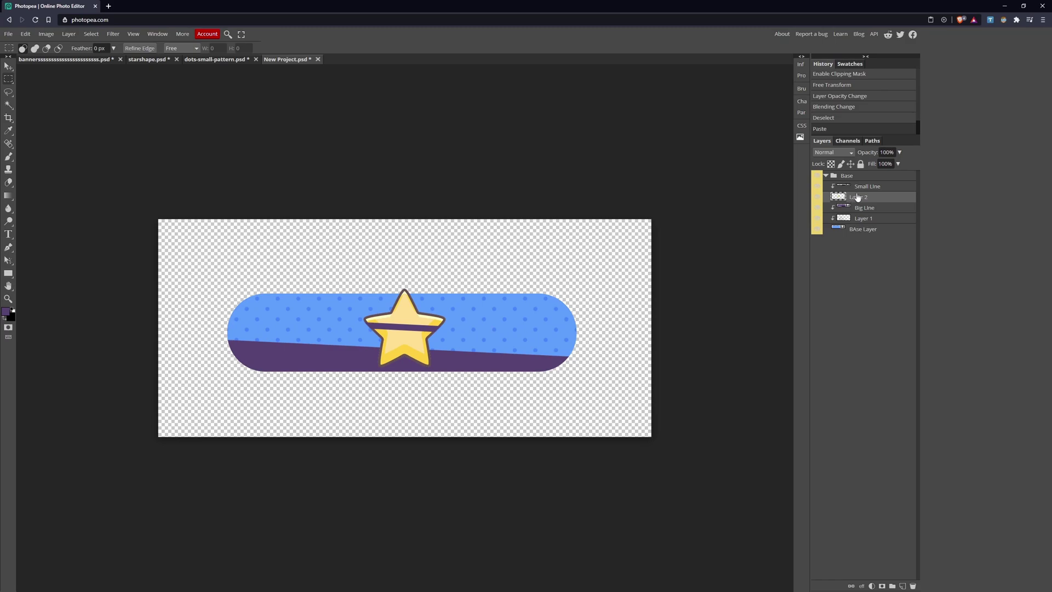
right_click(847, 196)
click(885, 356)
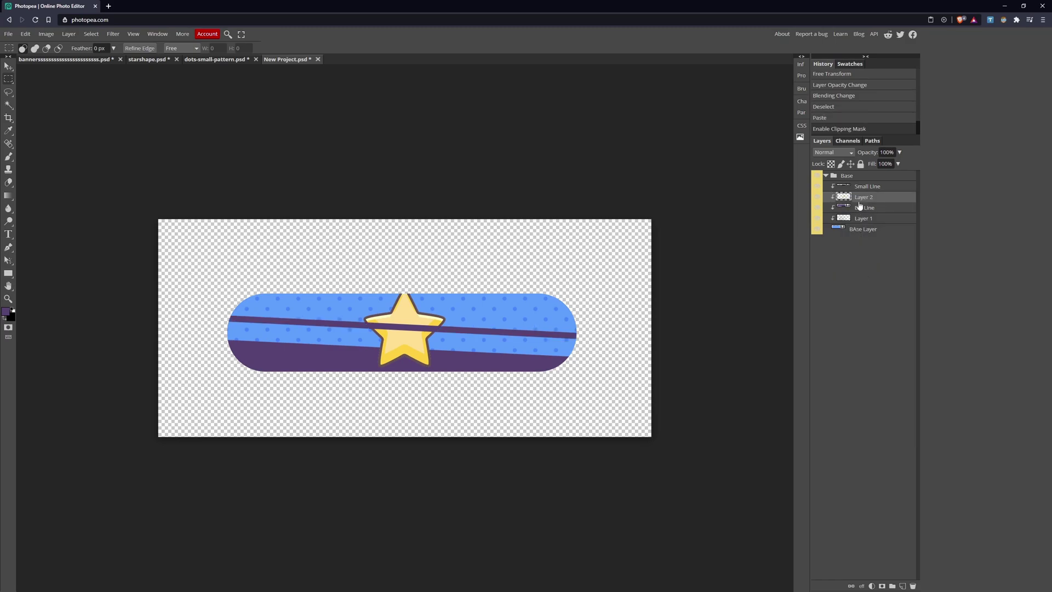
double_click(864, 198)
text(Star)
key(Return)
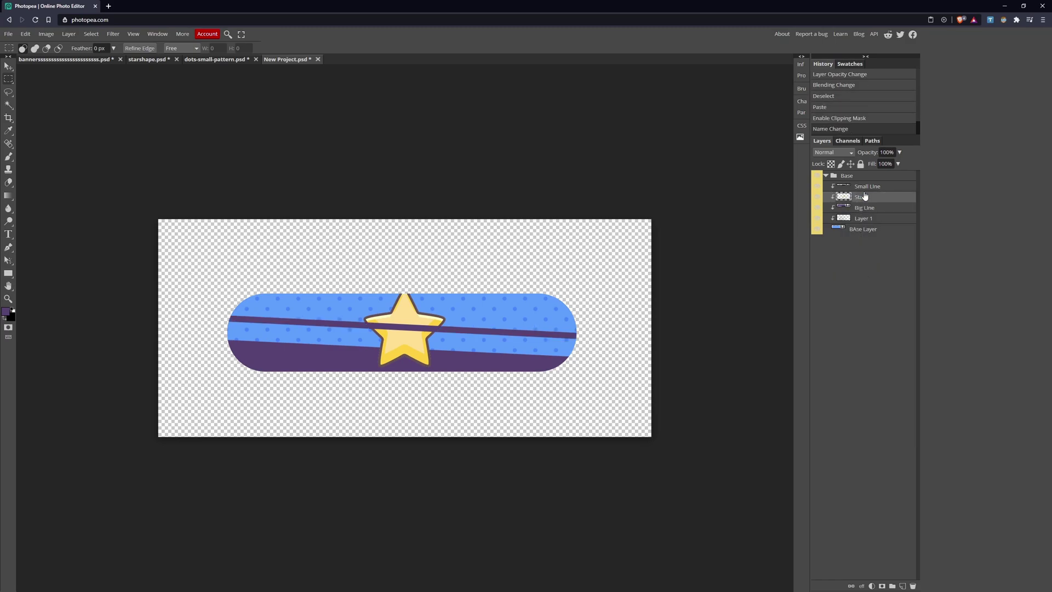
Rename the dot pattern layer to Dots and move the star to the banner's left side
double_click(864, 218)
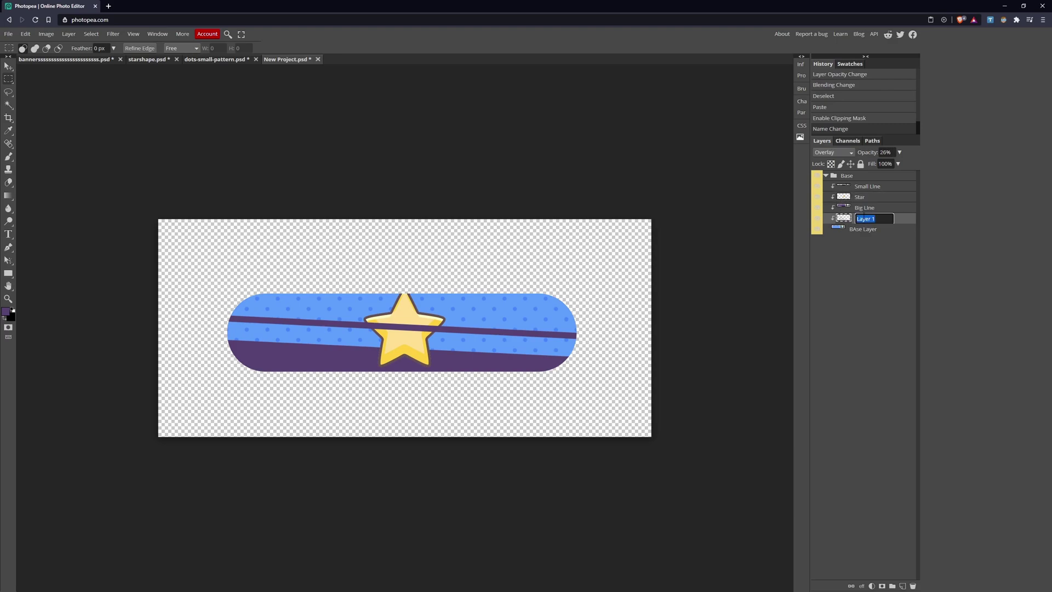
text(Dots)
key(Return)
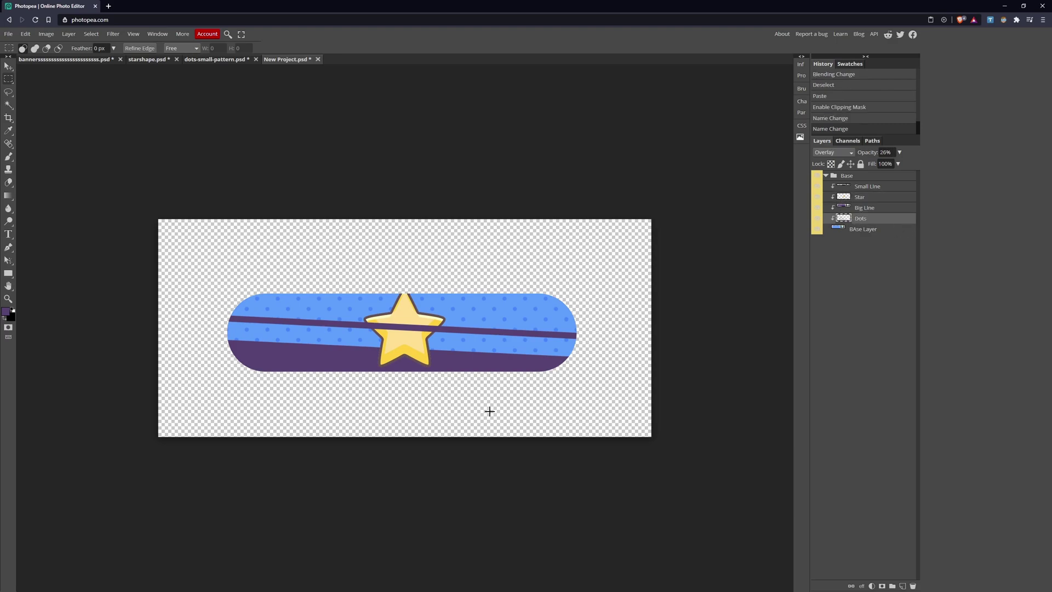
click(8, 66)
drag(406, 331, 294, 340)
Scale the star down to about 40% and tilt it roughly 18° against the pill's lower-left edge
click(31, 34)
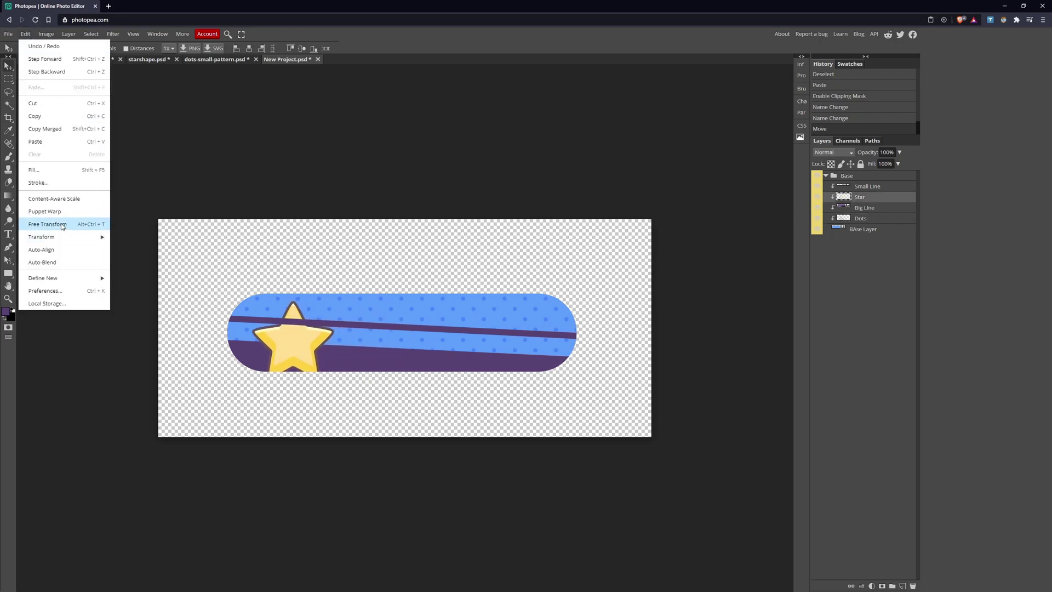
click(65, 225)
drag(333, 301, 294, 330)
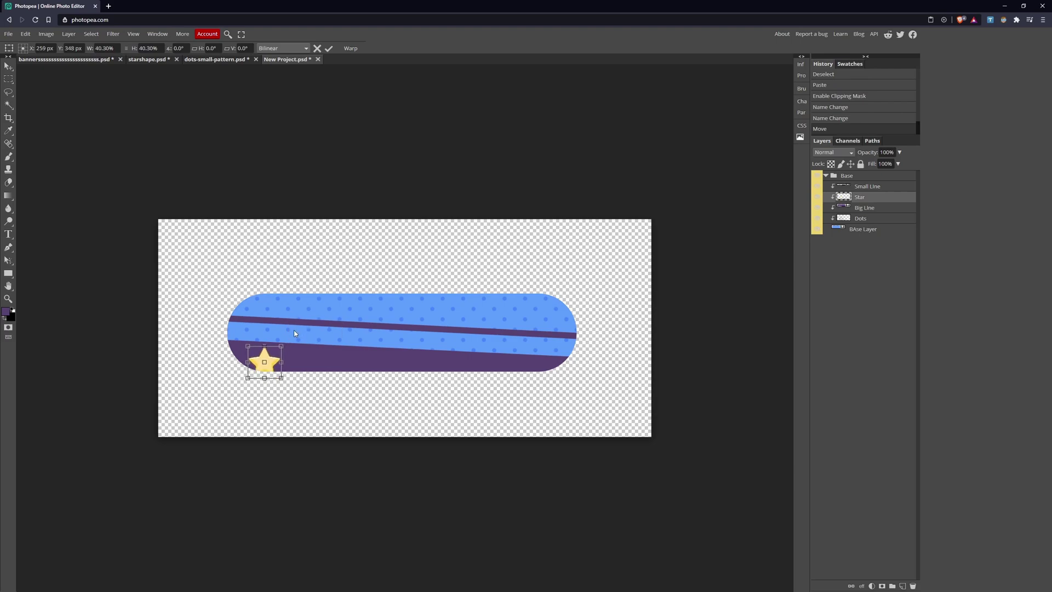
mouse_move(267, 364)
mouse_down()
mouse_move(281, 332)
mouse_move(260, 366)
mouse_up()
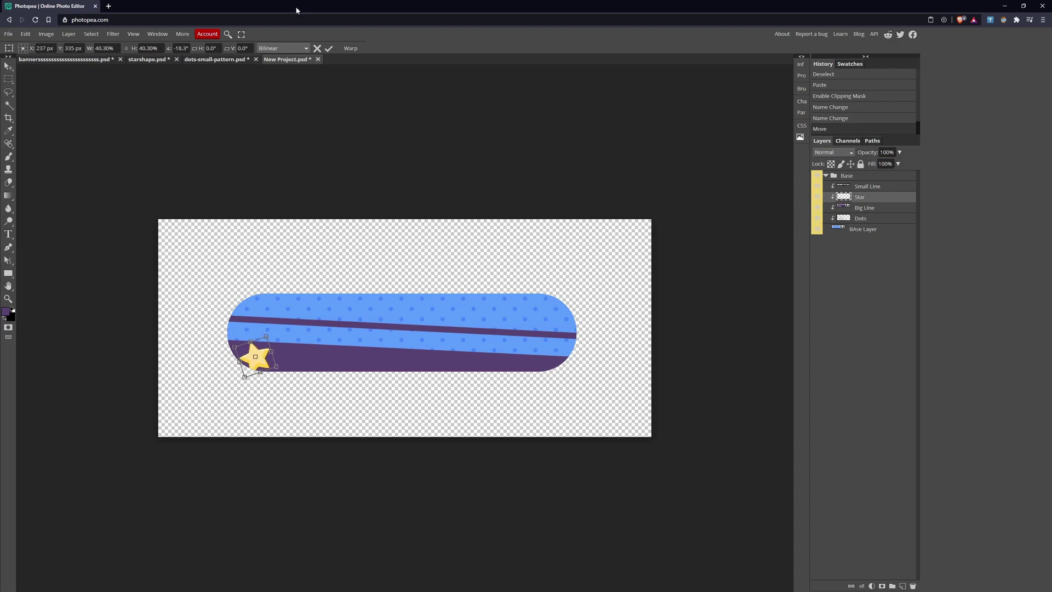
click(328, 49)
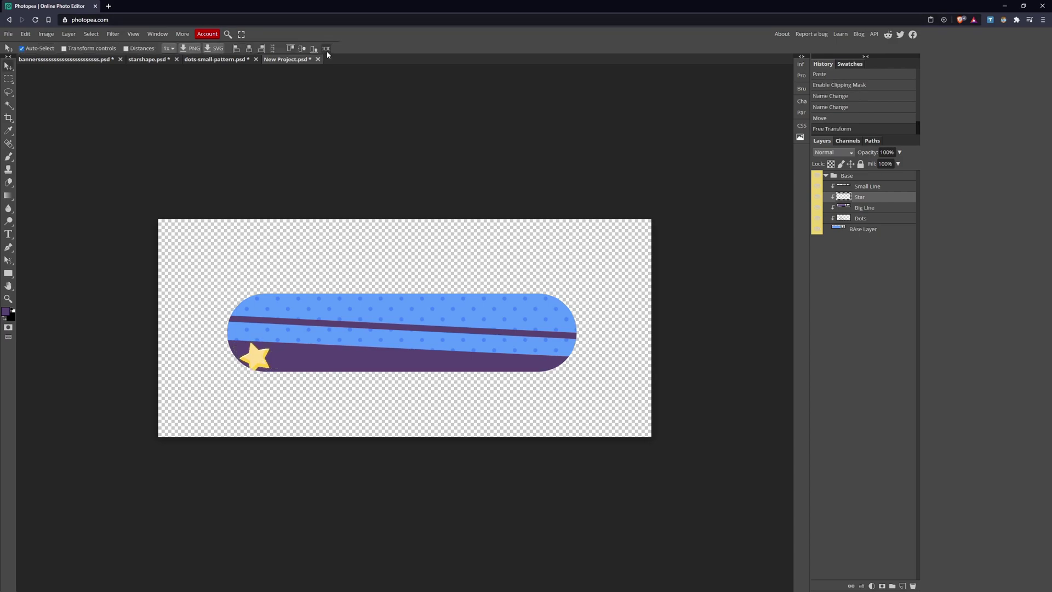
Give the Star layer a black Color Overlay layer style
right_click(862, 200)
click(863, 203)
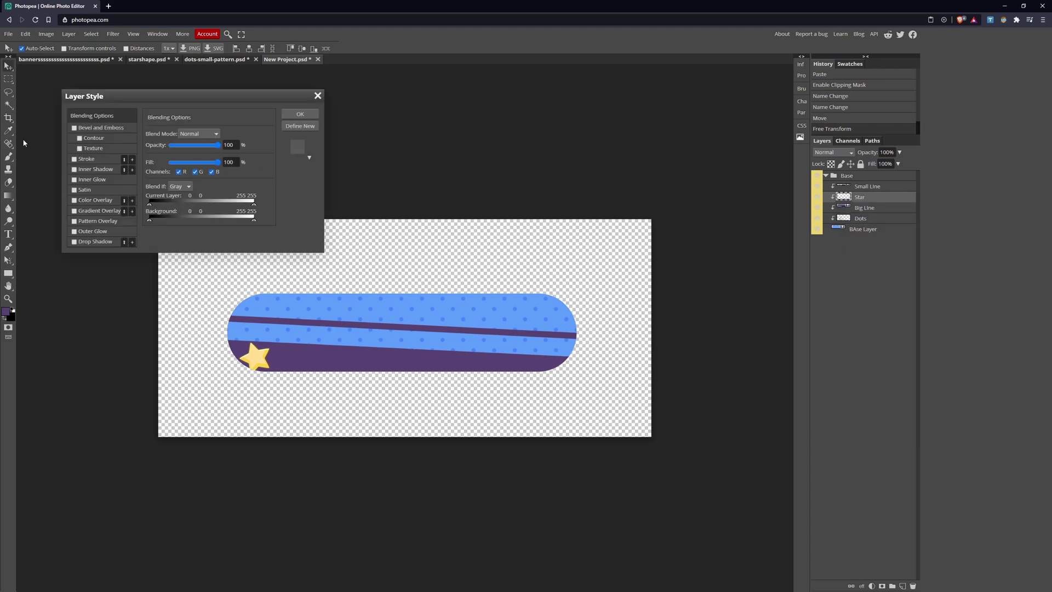
click(74, 200)
click(96, 201)
click(253, 144)
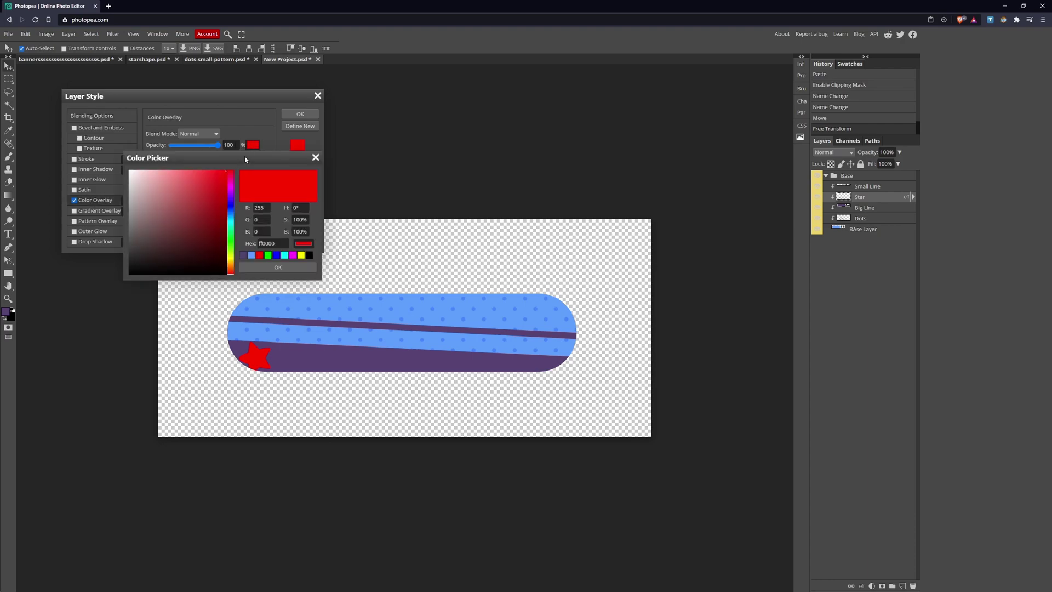
click(92, 316)
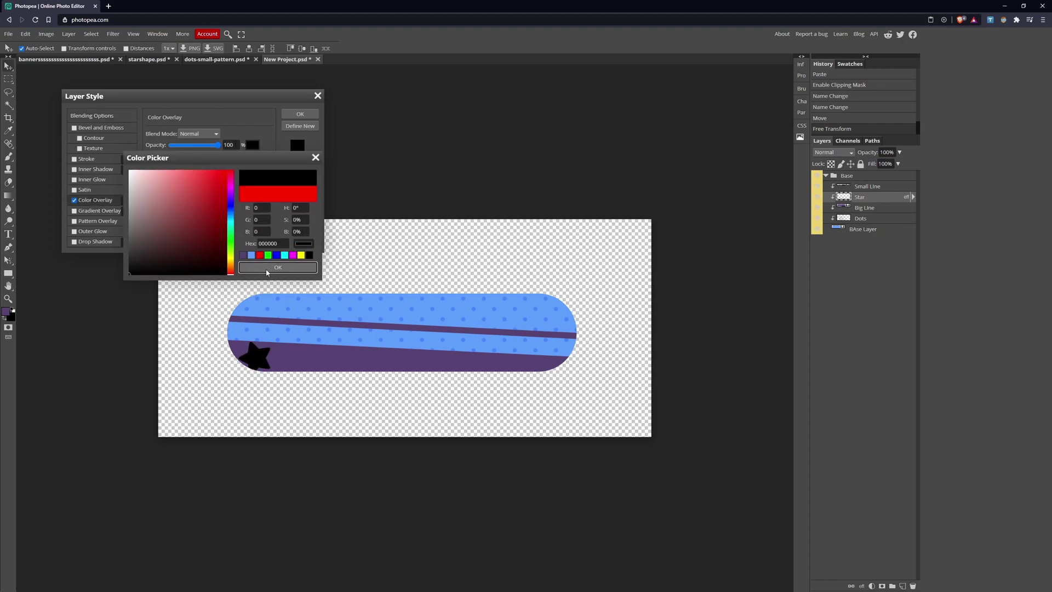
click(270, 266)
click(296, 115)
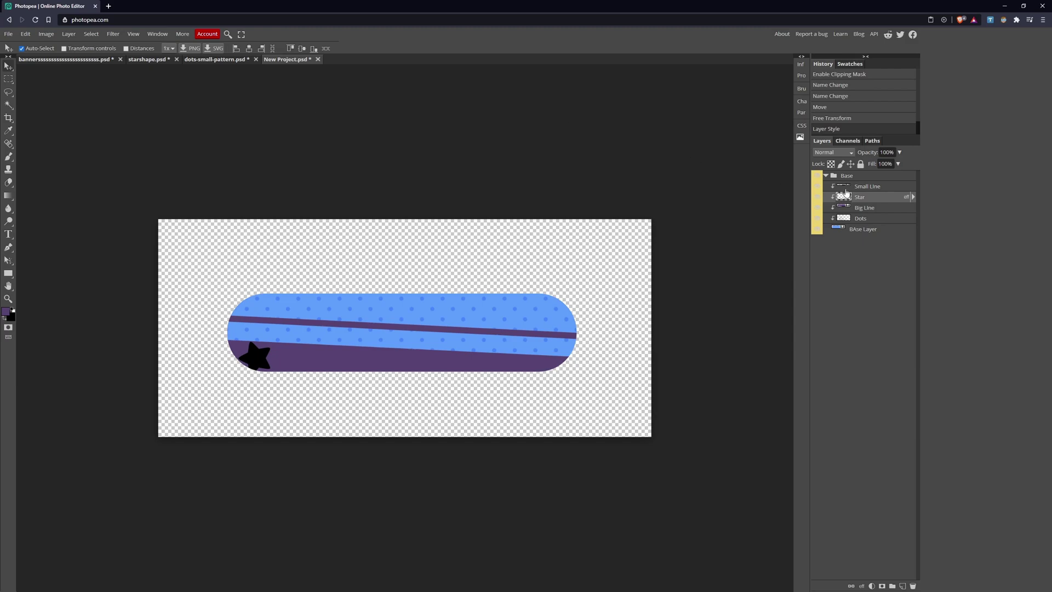
Rasterize the Star's layer style and blend it in Soft Light at 42% opacity
right_click(879, 201)
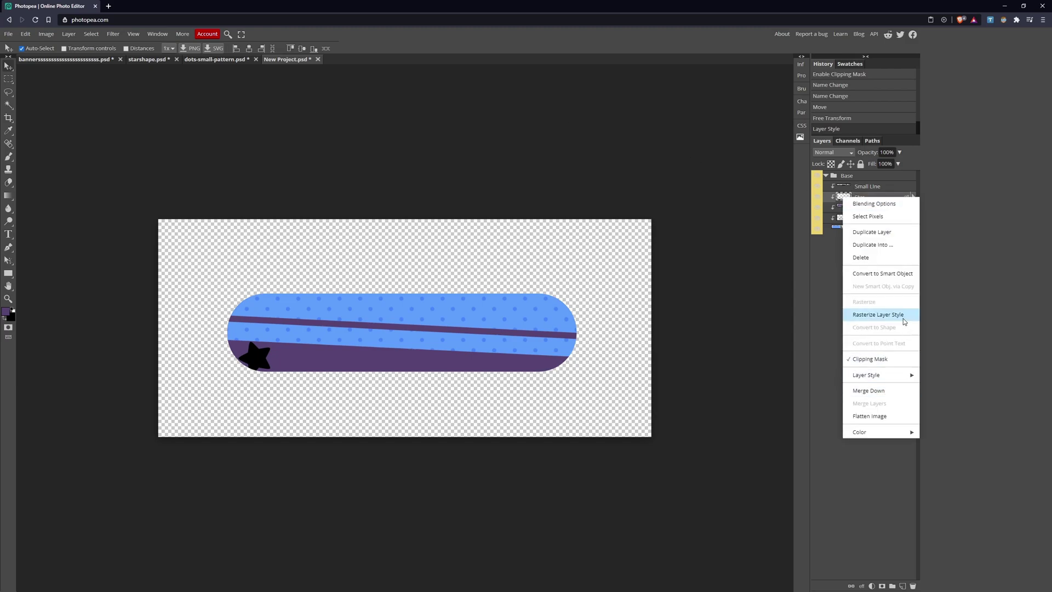
click(903, 318)
click(837, 154)
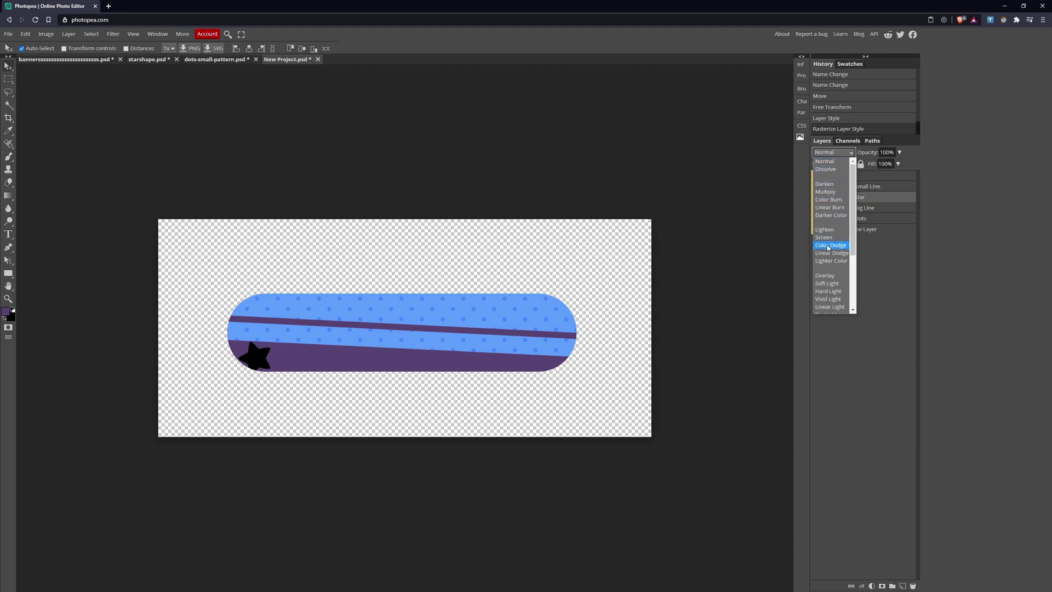
click(829, 283)
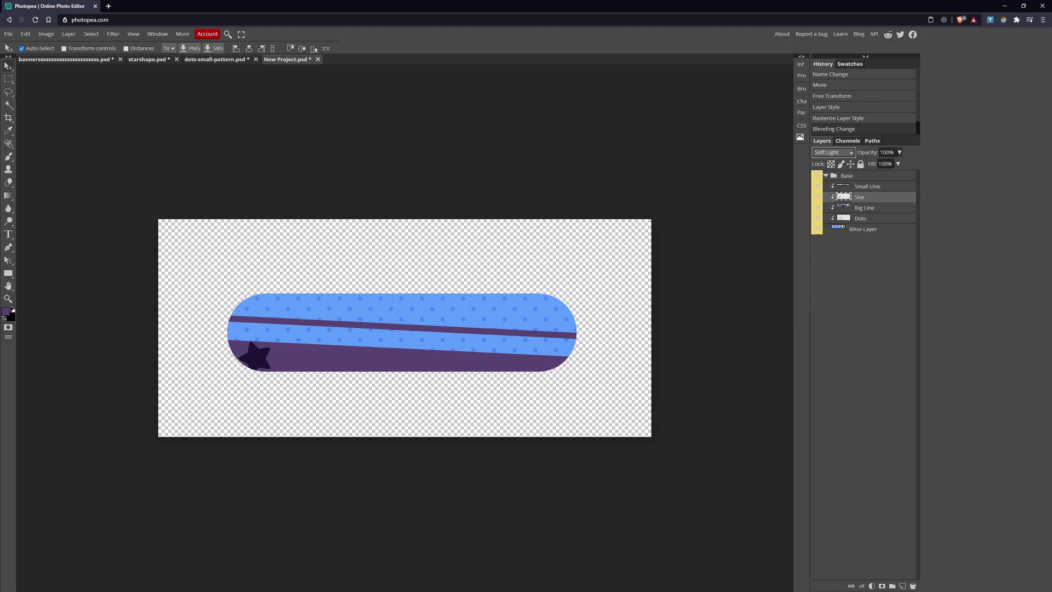
click(899, 152)
drag(902, 164, 886, 165)
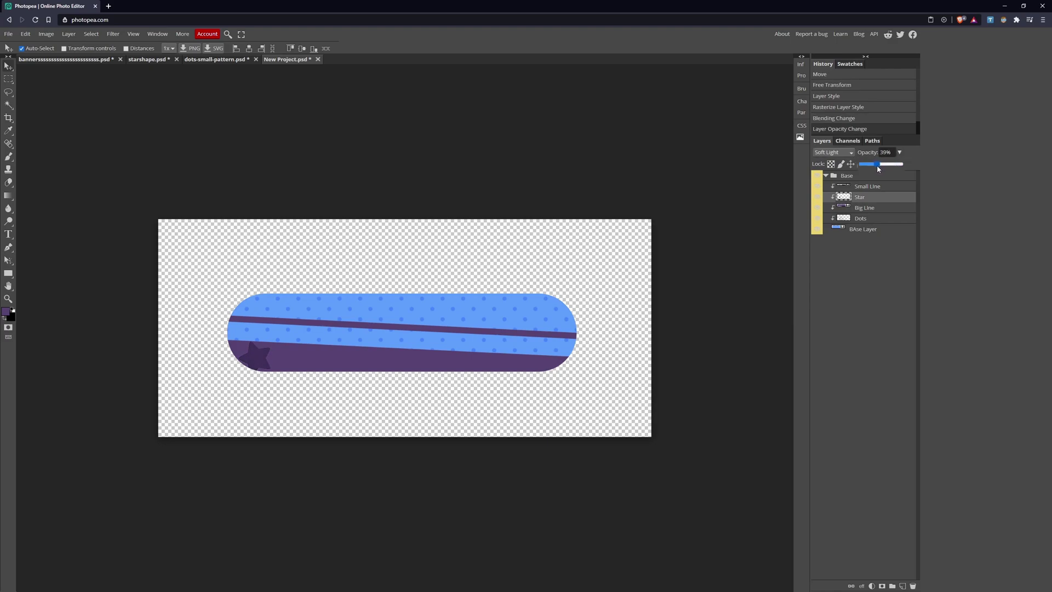
drag(879, 168, 878, 169)
Undo the accidental Big Line move and reselect the Star layer
click(322, 368)
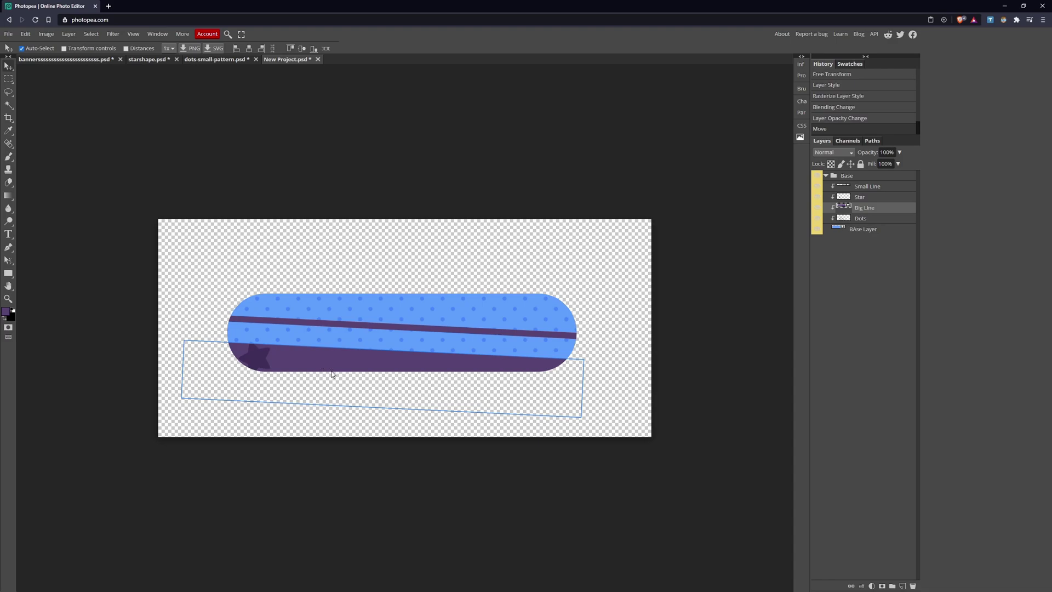
key(ctrl+z)
click(865, 199)
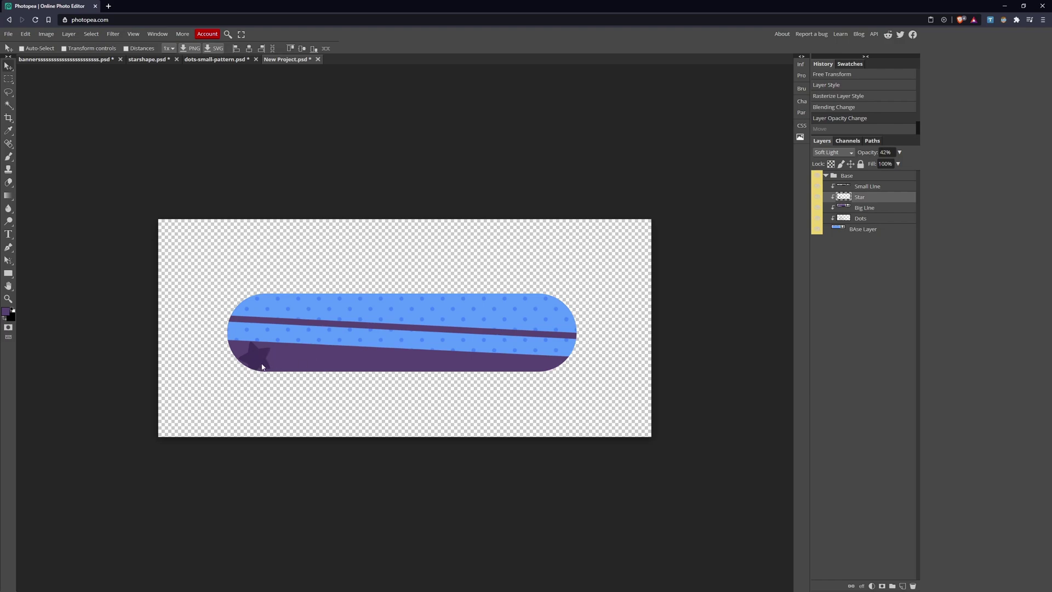
key(ctrl+shift+z)
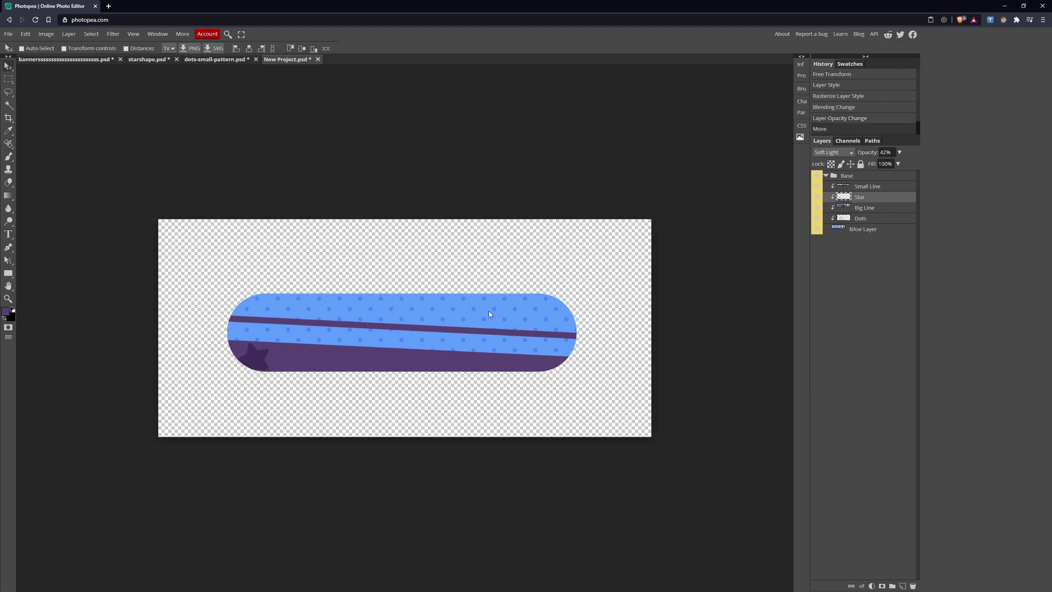
key(ctrl)
Duplicate the star, move the copy toward the right end, and rotate it clockwise about 34.2°
key(ctrl+j)
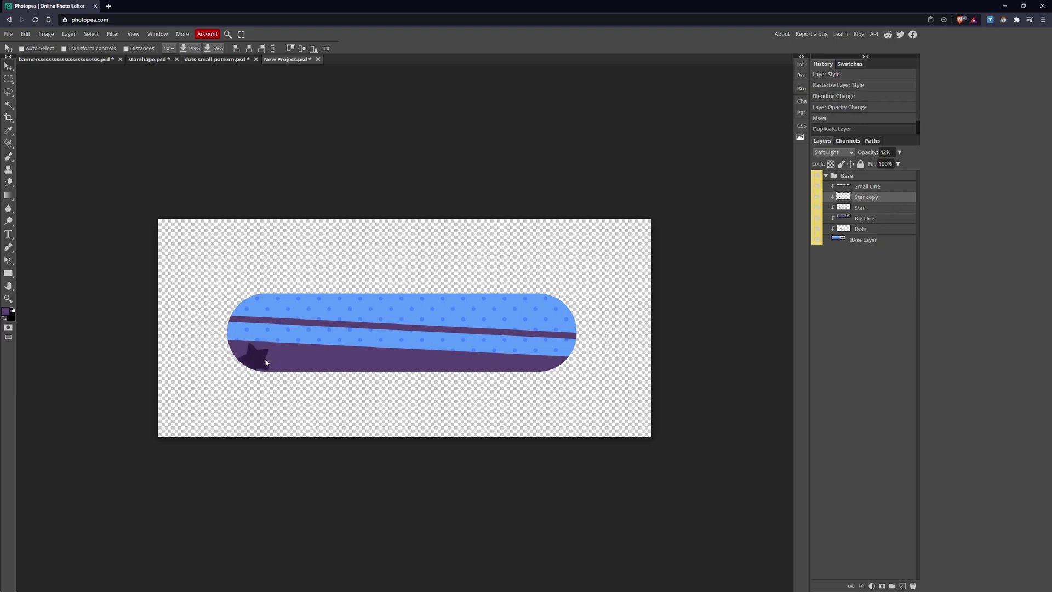
drag(265, 362, 460, 365)
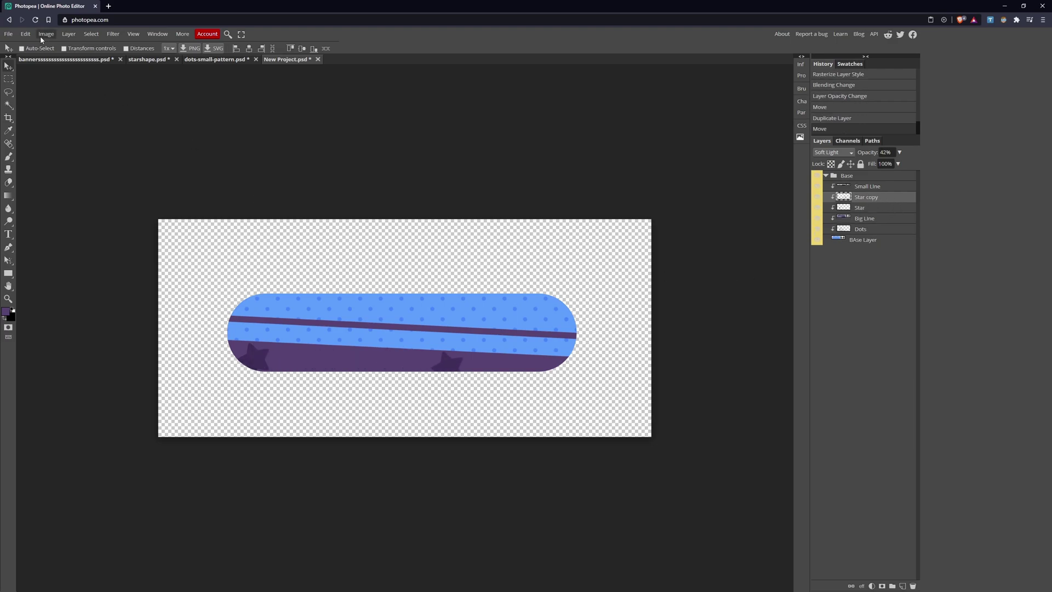
click(26, 34)
click(60, 223)
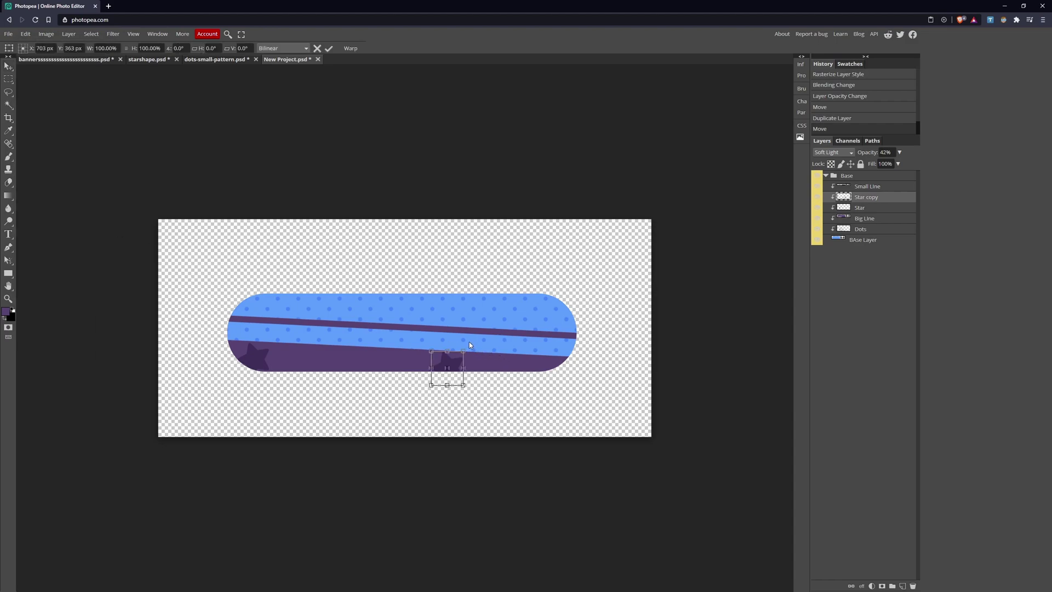
drag(469, 341, 449, 368)
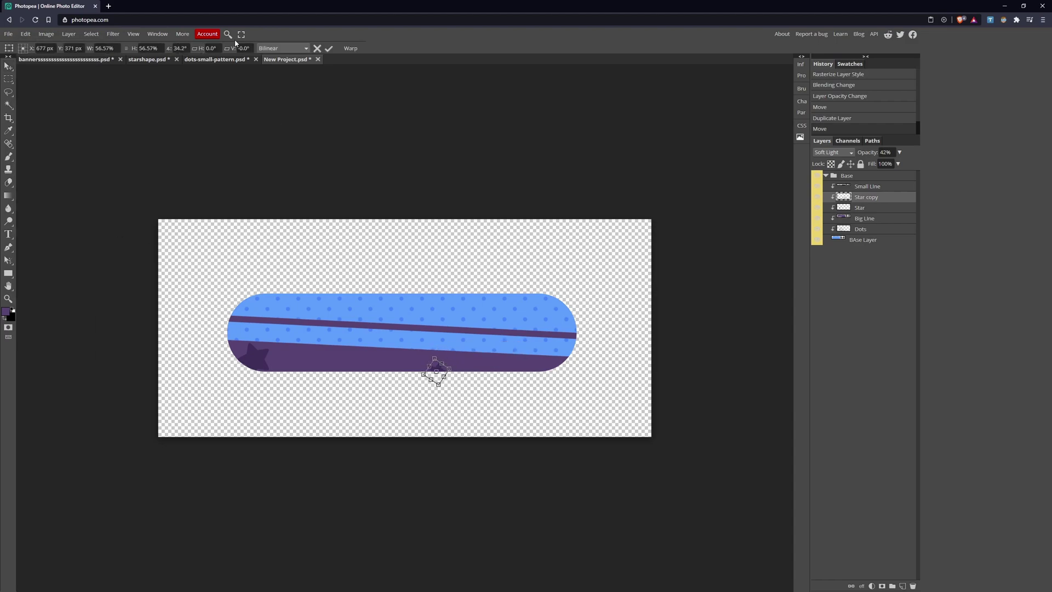
click(329, 48)
Nudge the star copy slightly further right, then select the Small Line layer
click(26, 34)
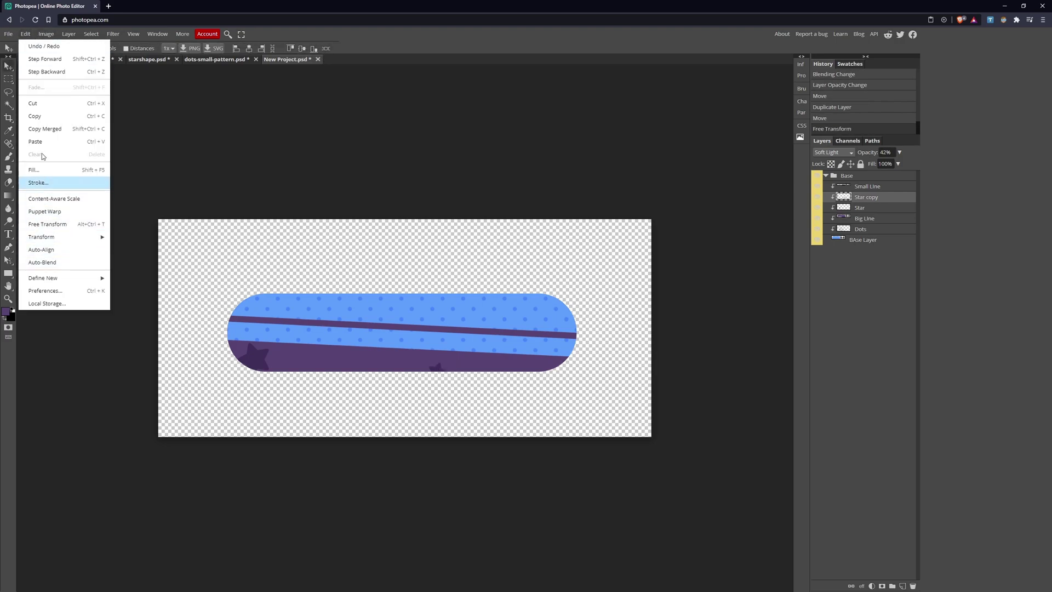
key(Escape)
drag(449, 372, 542, 368)
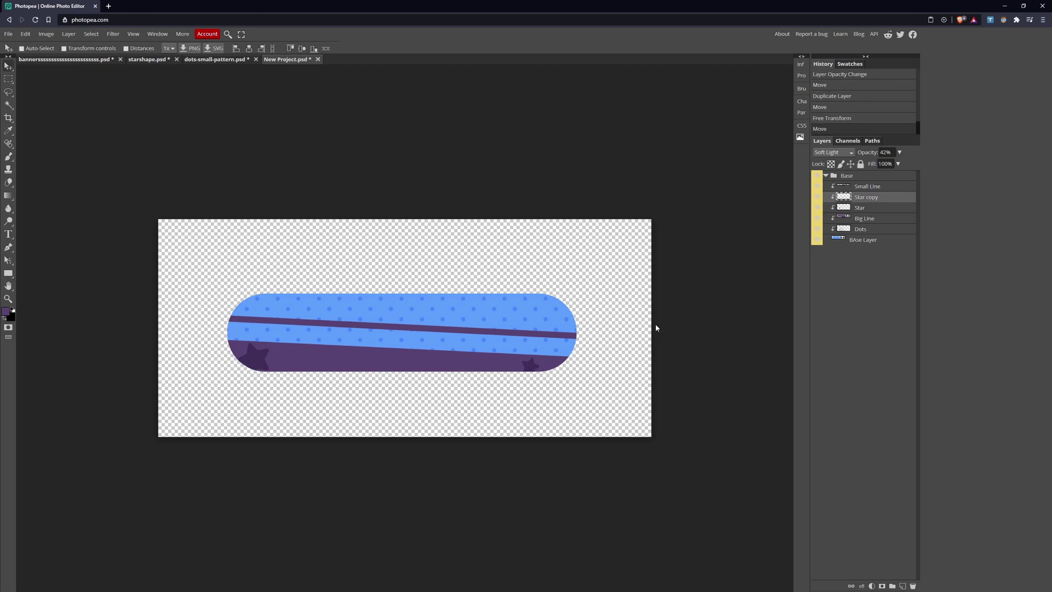
click(867, 186)
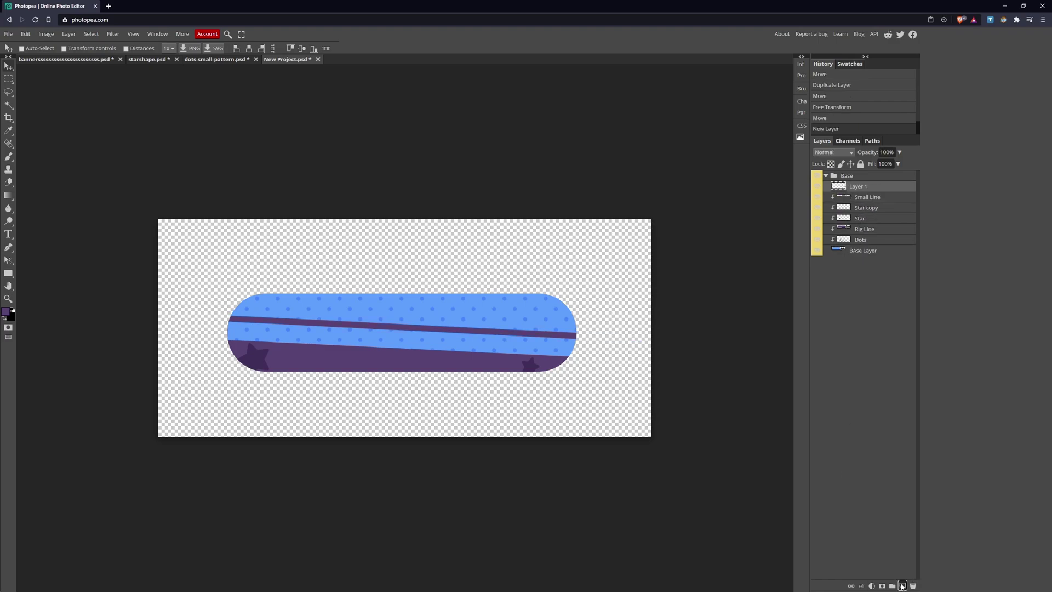
In the RULES banner, add a new layer in Center Flag and draw a small black-outlined circle
click(8, 273)
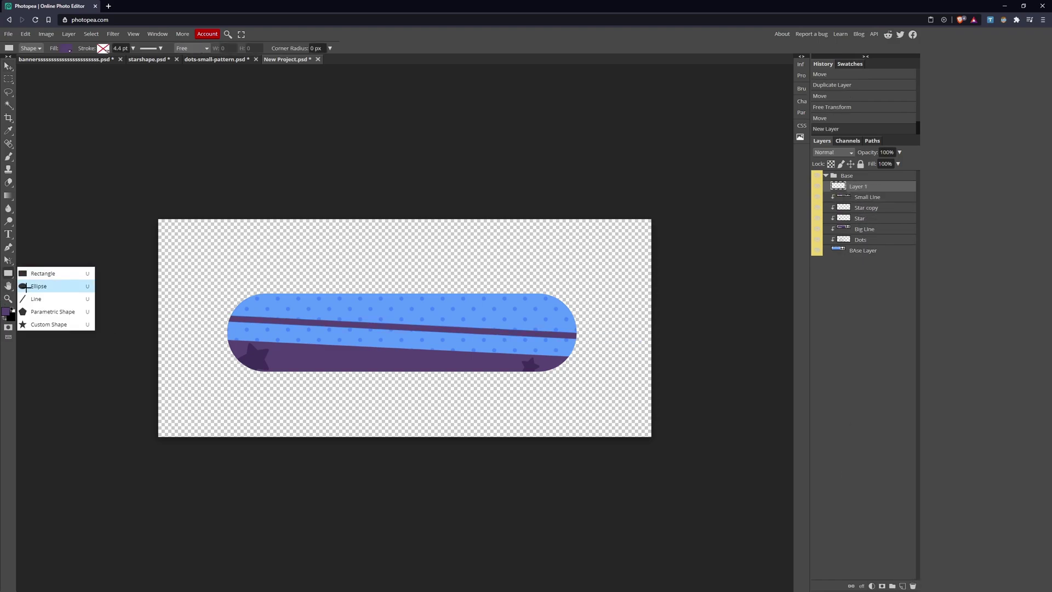
click(25, 286)
click(87, 62)
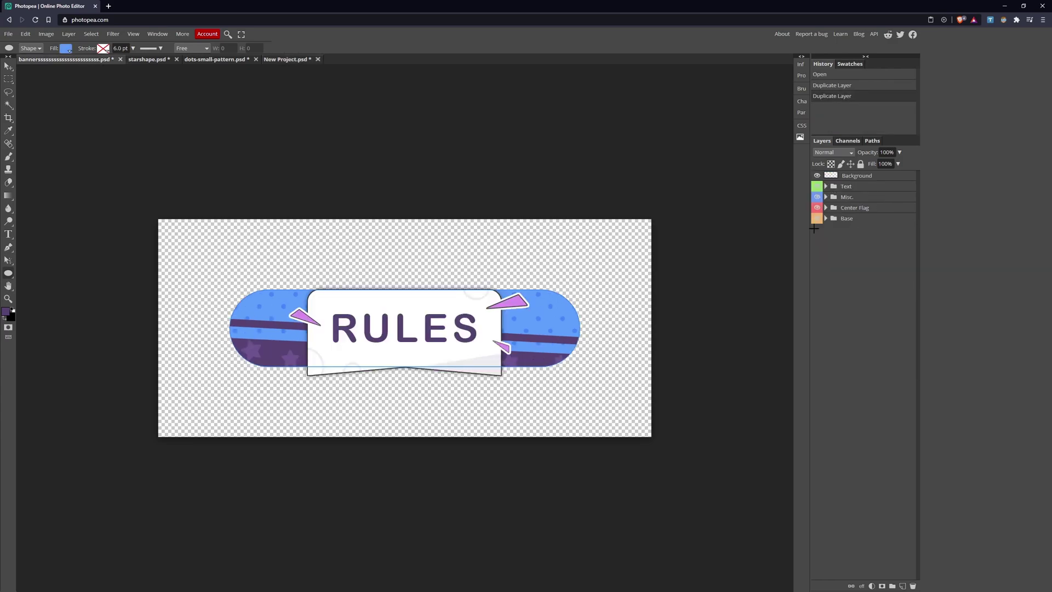
click(826, 207)
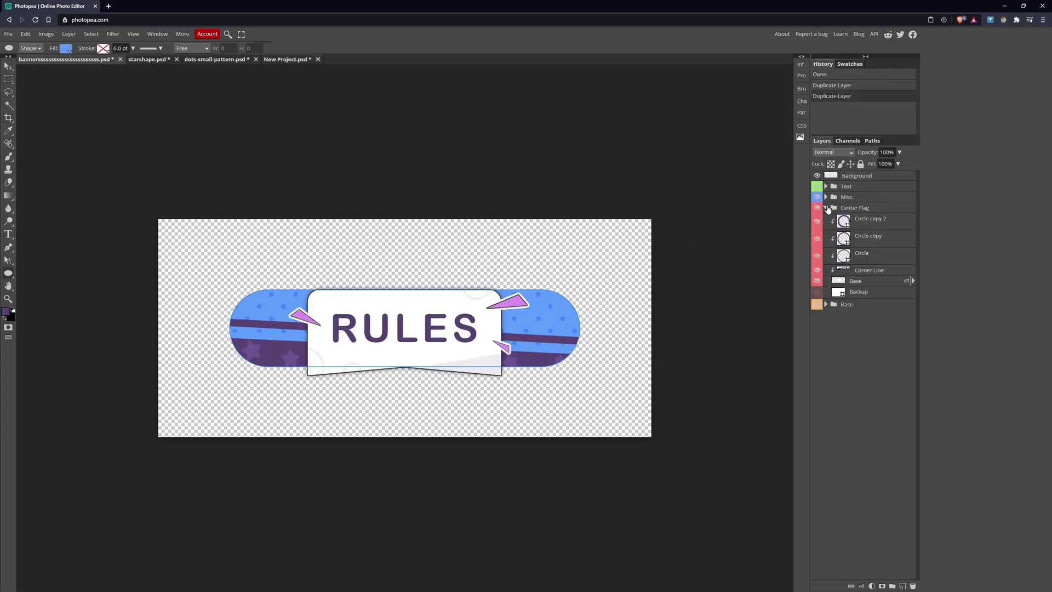
click(865, 224)
click(902, 585)
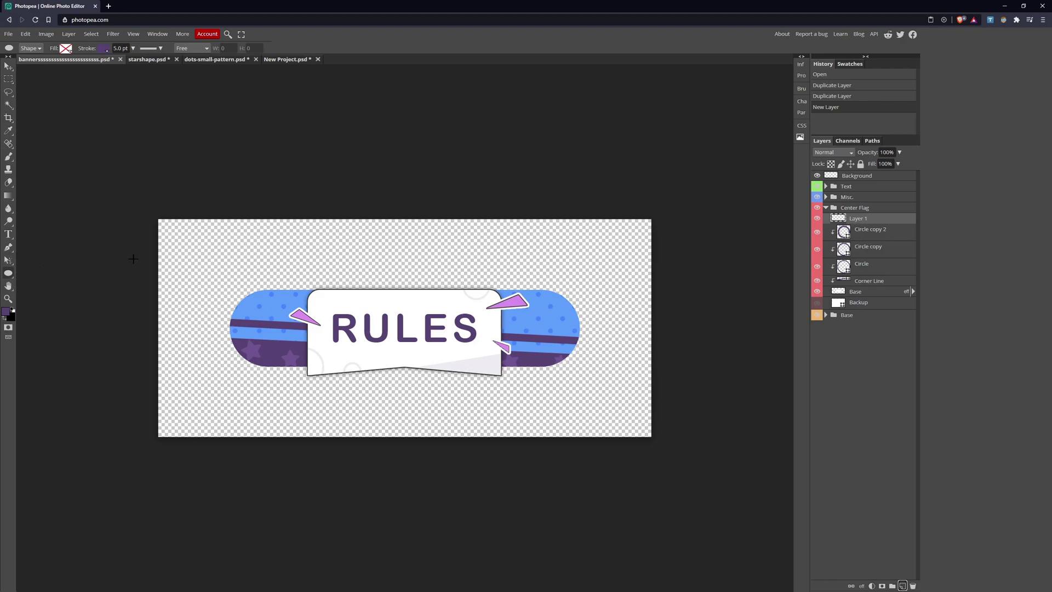
click(102, 49)
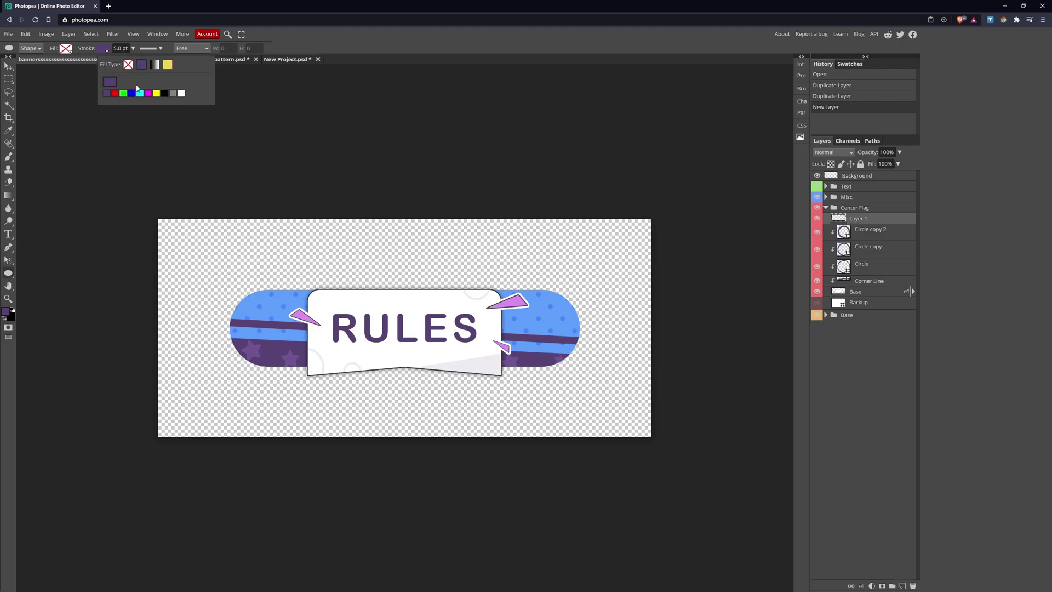
click(164, 94)
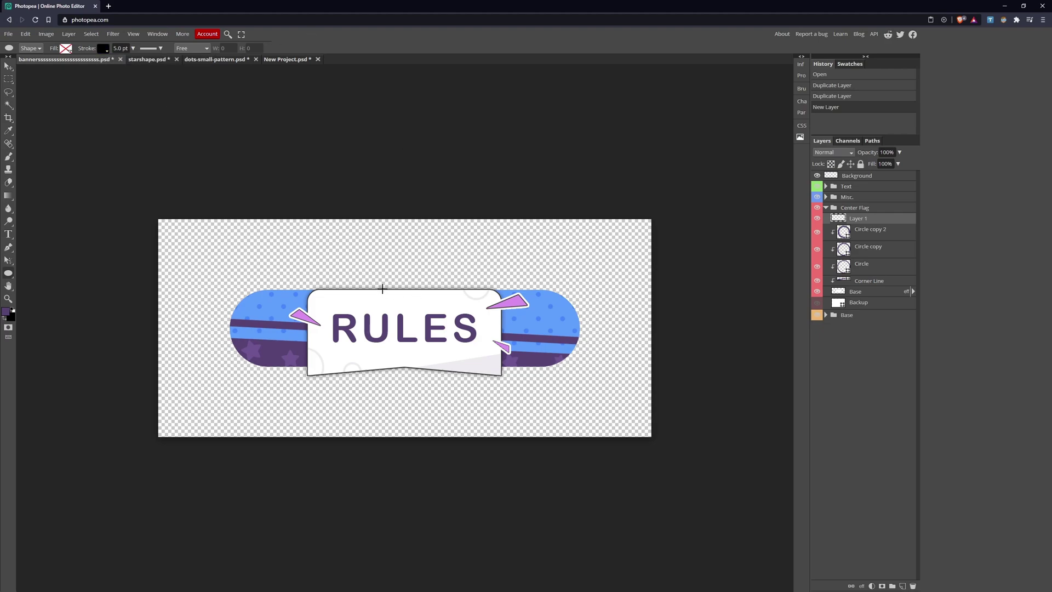
drag(382, 285, 450, 317)
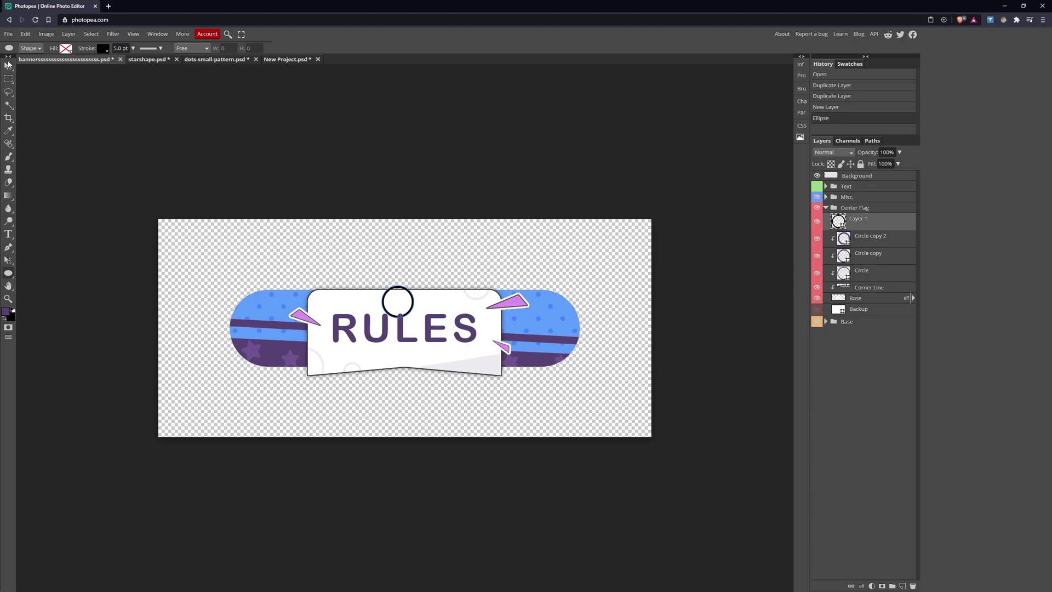
Move the outlined circle up and left onto the flag's top edge
click(9, 66)
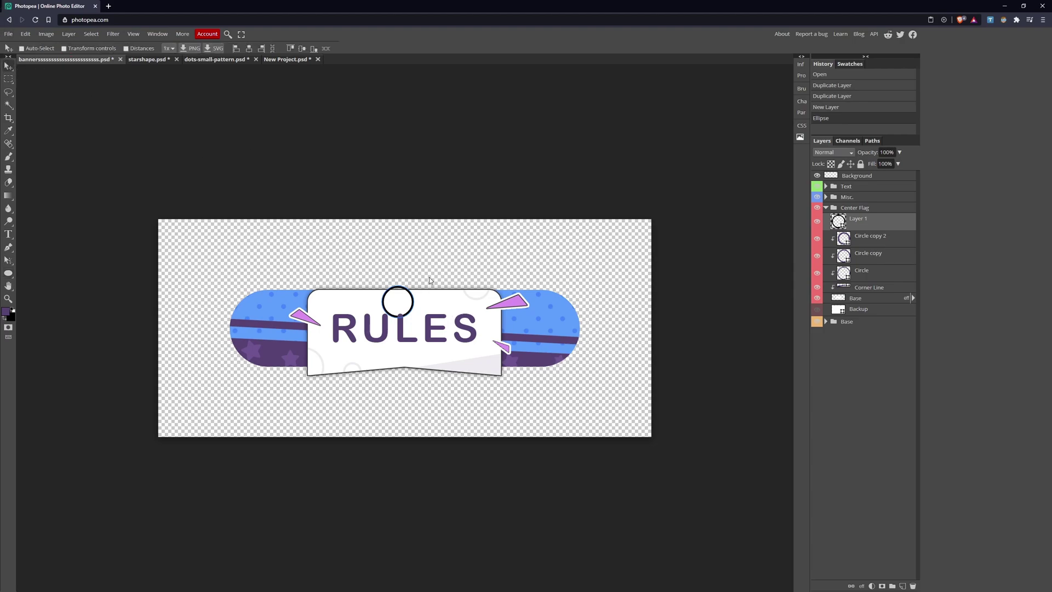
drag(419, 304, 348, 294)
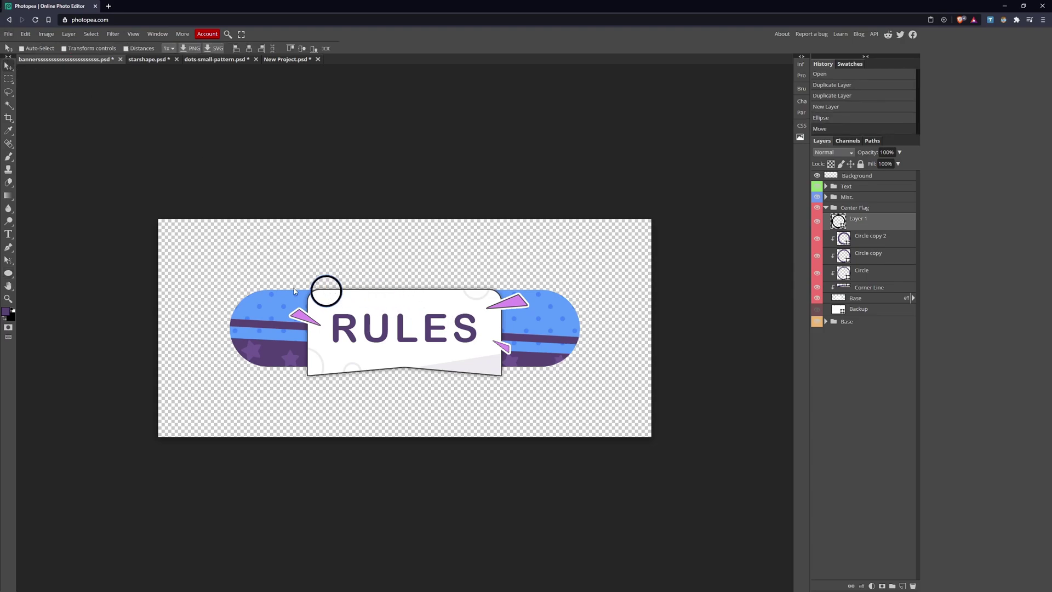
click(8, 275)
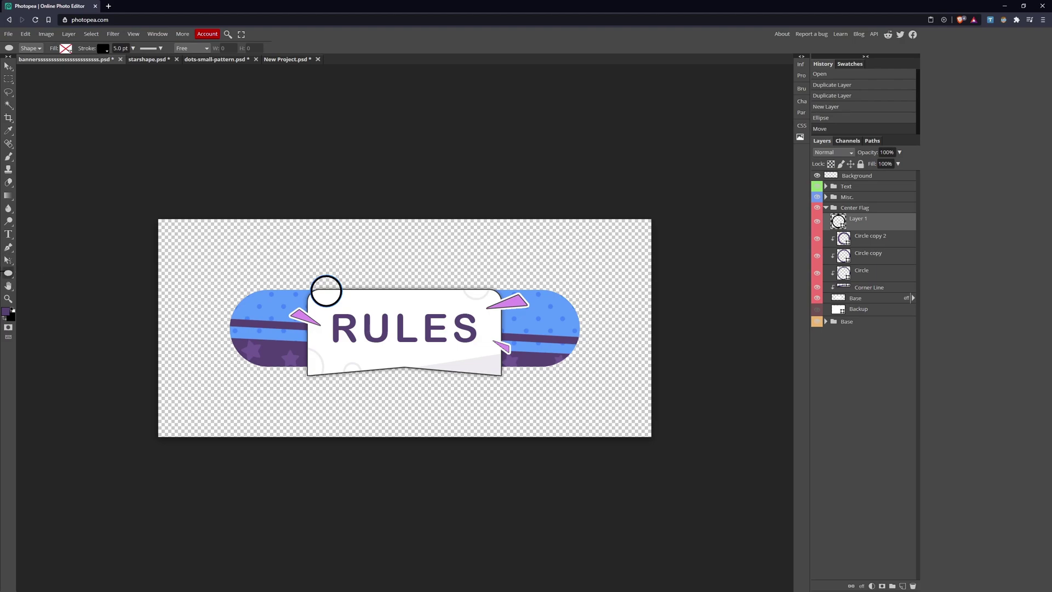
Inspect the circle layer's mask, shape size and fill settings in the Properties panel
click(801, 75)
click(699, 77)
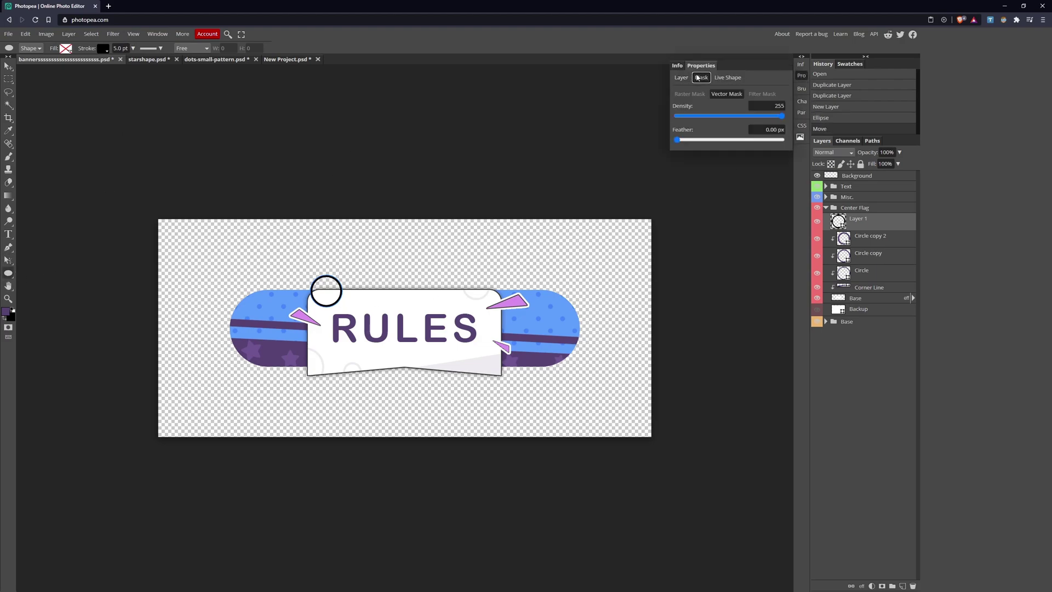
click(728, 79)
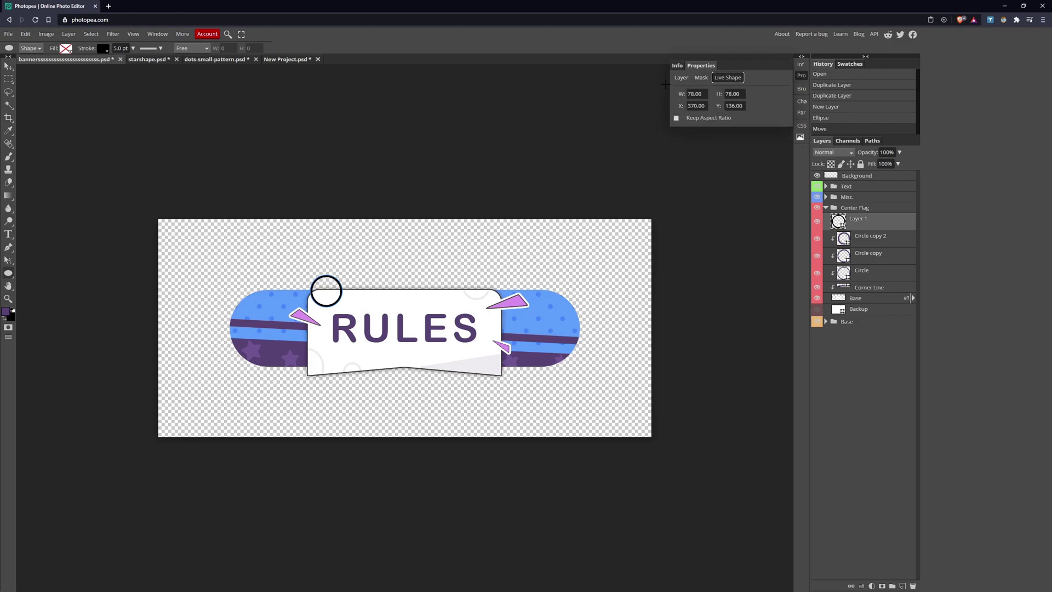
click(682, 78)
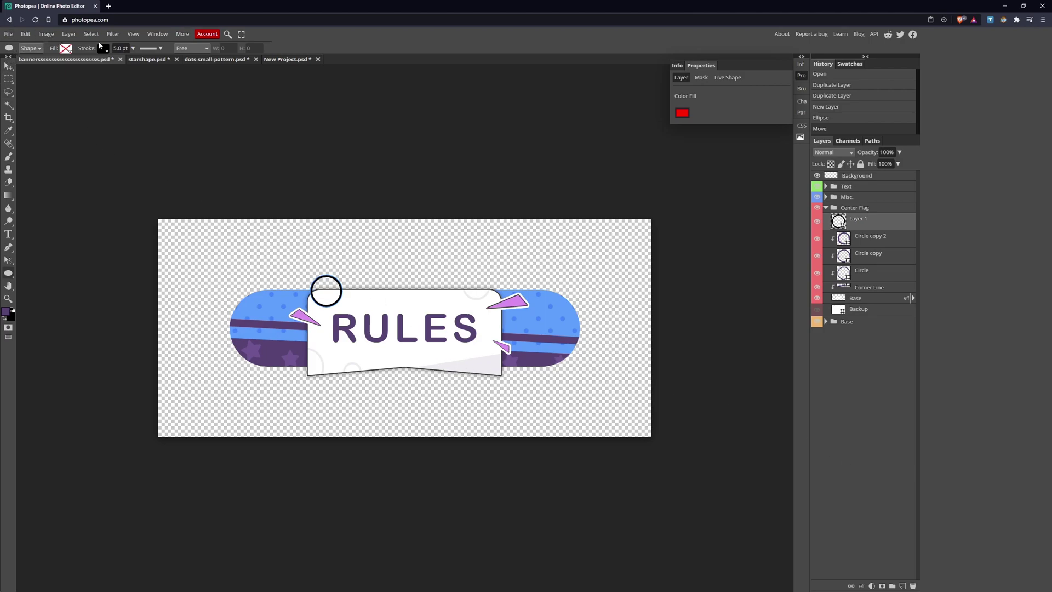
Browse the Type tool's font list, then hide the outlined circle layer
click(8, 234)
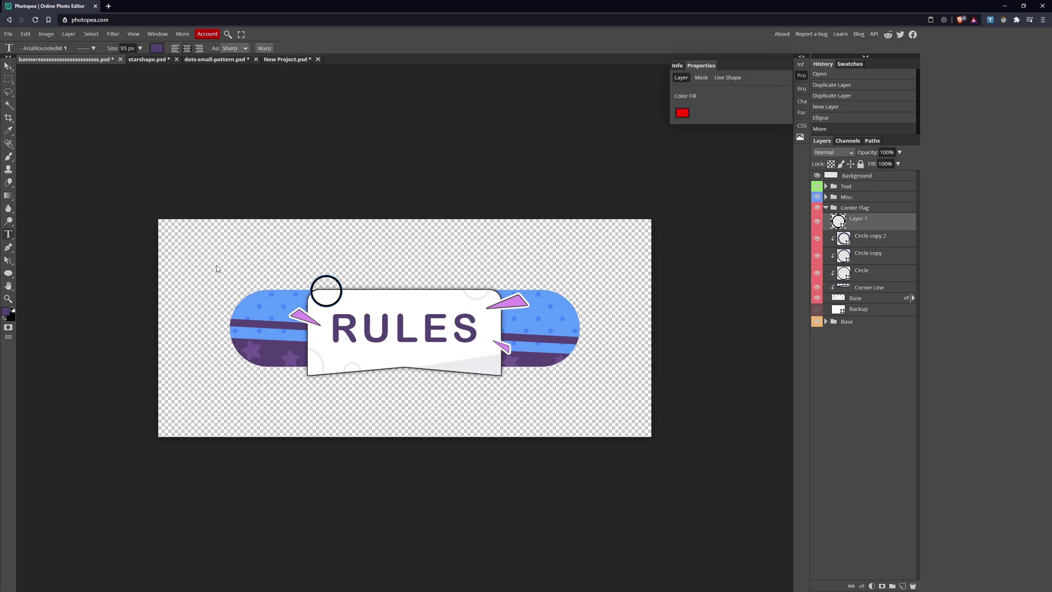
click(57, 49)
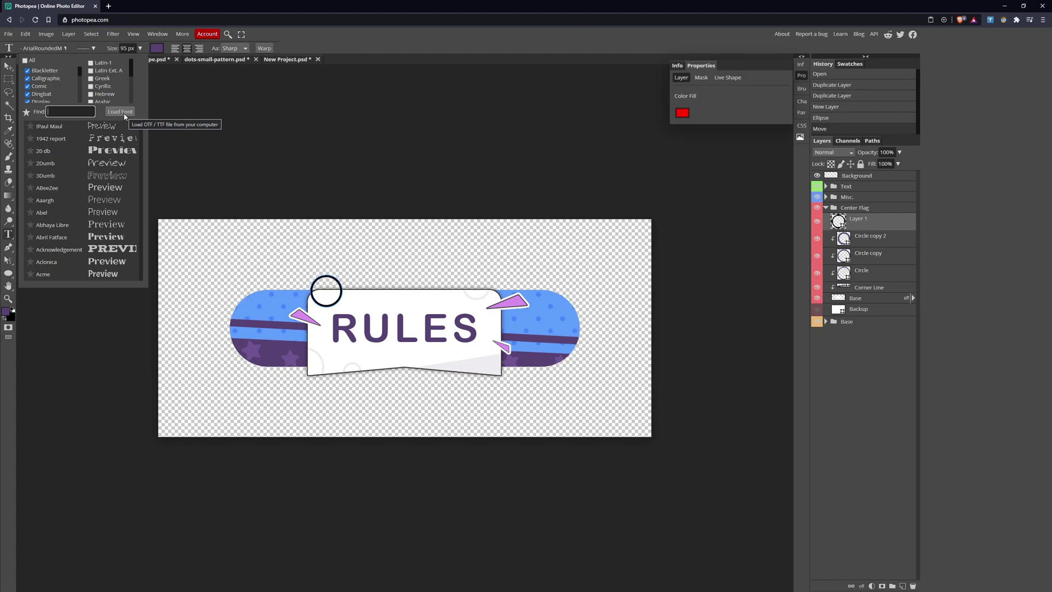
click(857, 359)
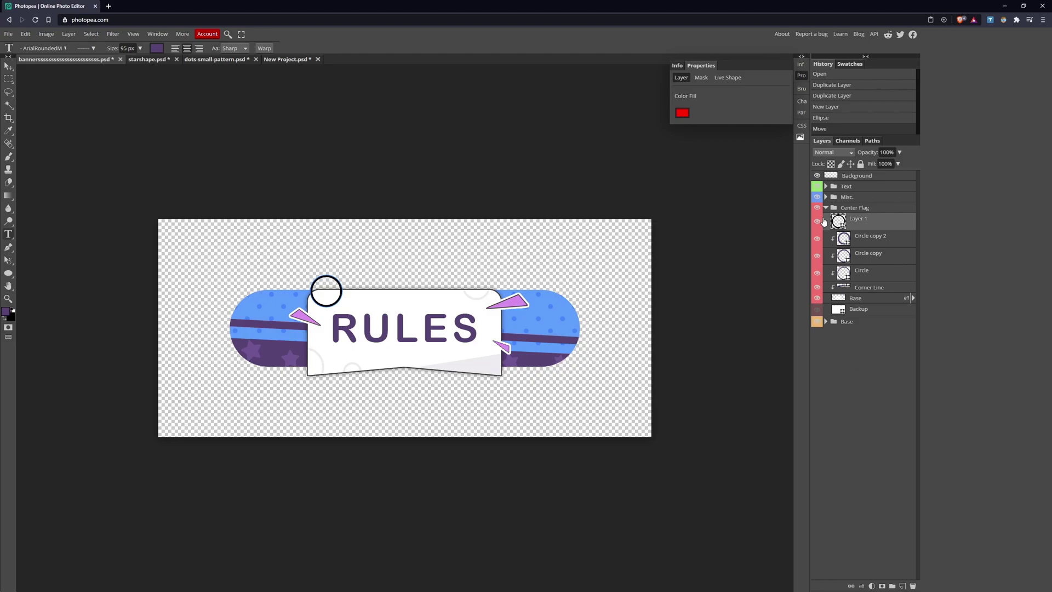
click(818, 221)
Show the Export as submenu listing PNG, JPG, SVG, GIF and PDF formats
click(9, 34)
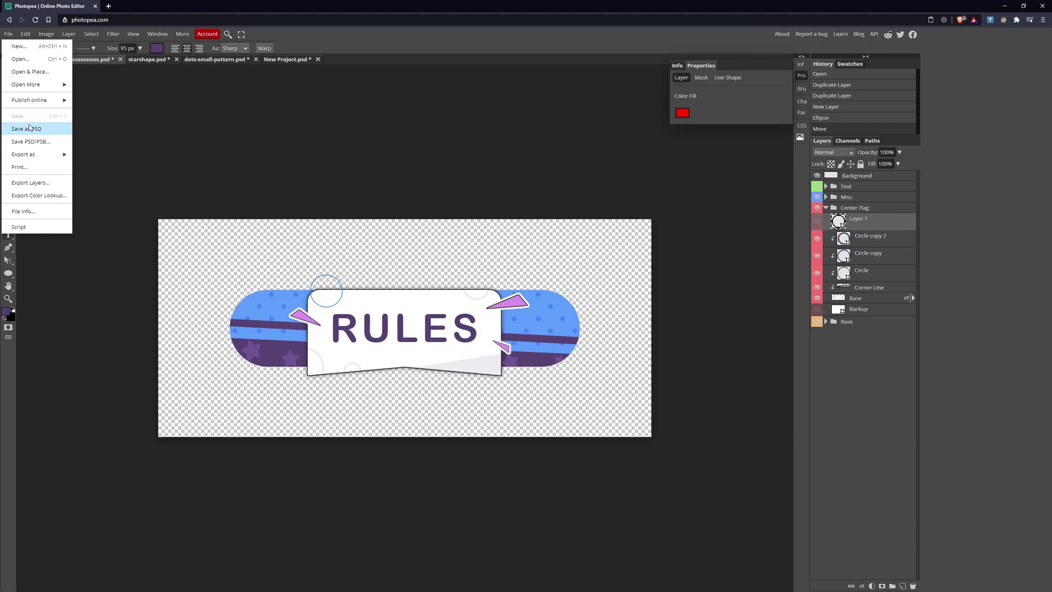
mouse_move(30, 154)
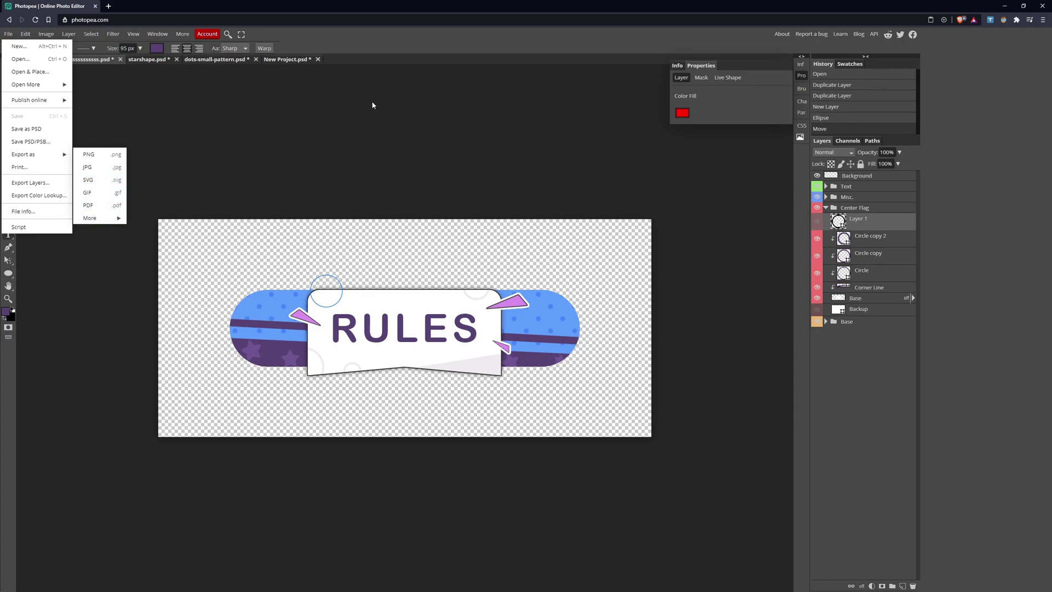
Marquee-select the area around the RULES banner and copy it with all layers merged
click(391, 48)
click(9, 80)
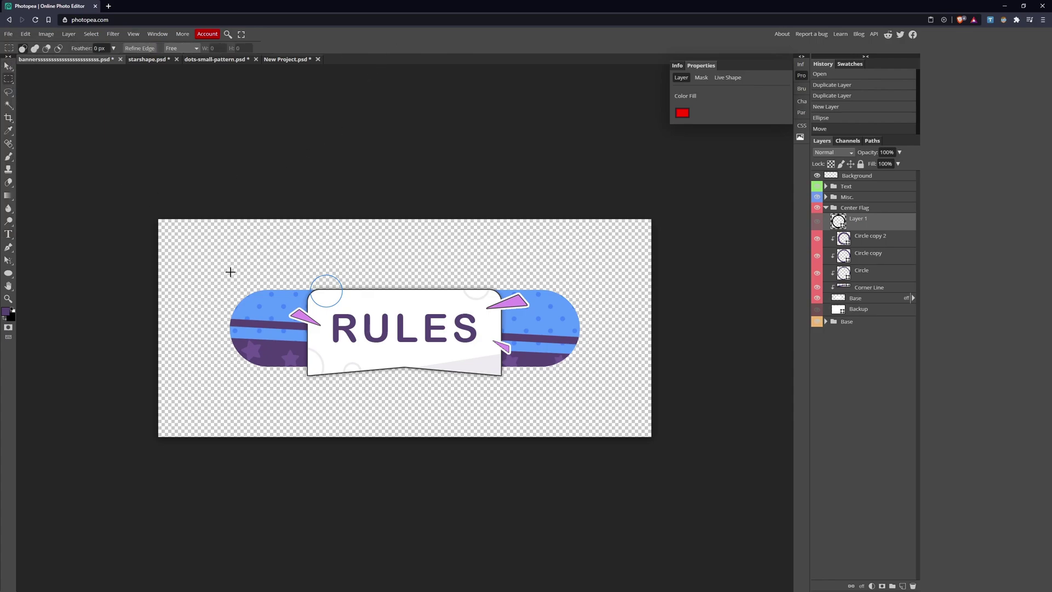
drag(200, 260, 594, 384)
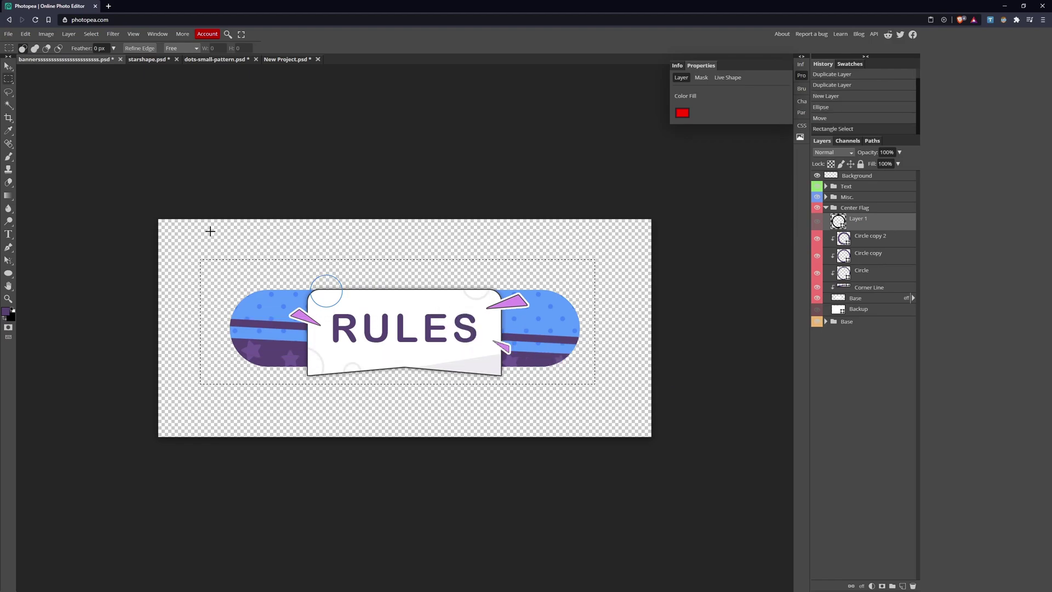
click(26, 34)
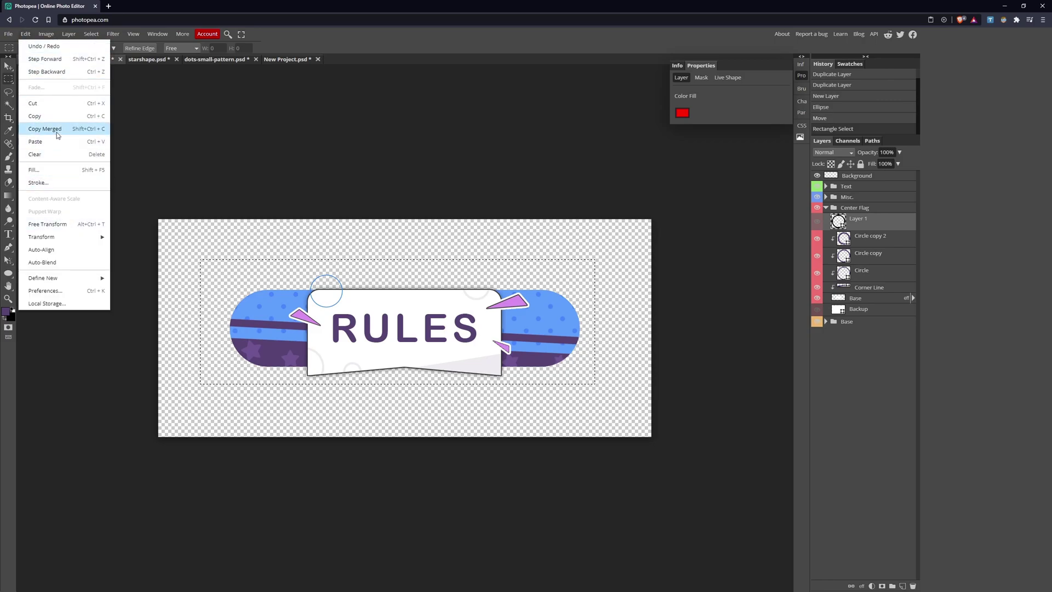
click(8, 34)
Paste the banner into a new 961×304 canvas and unlock its Background layer
click(11, 47)
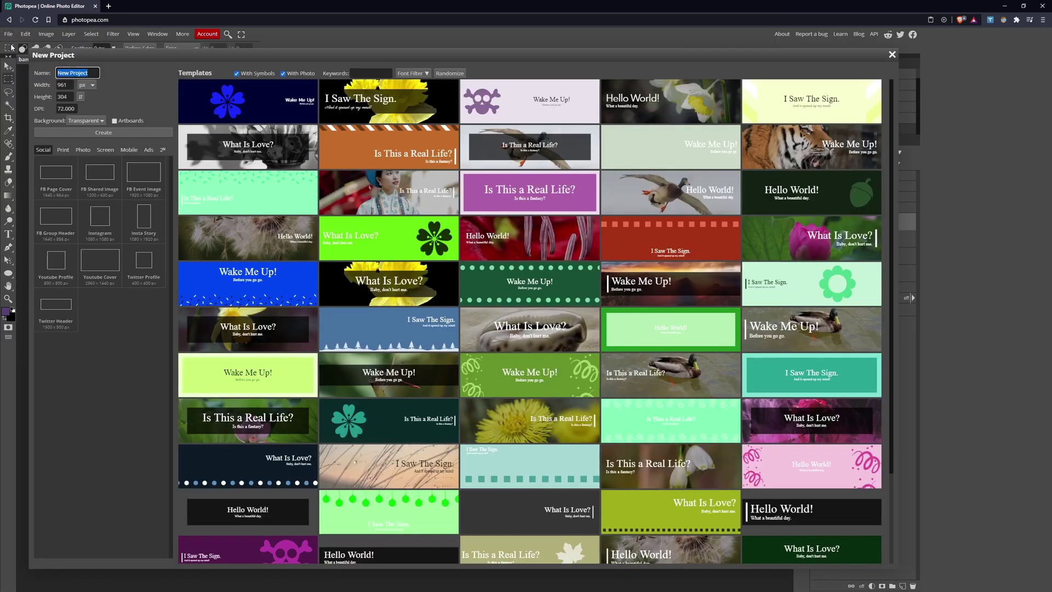
click(83, 130)
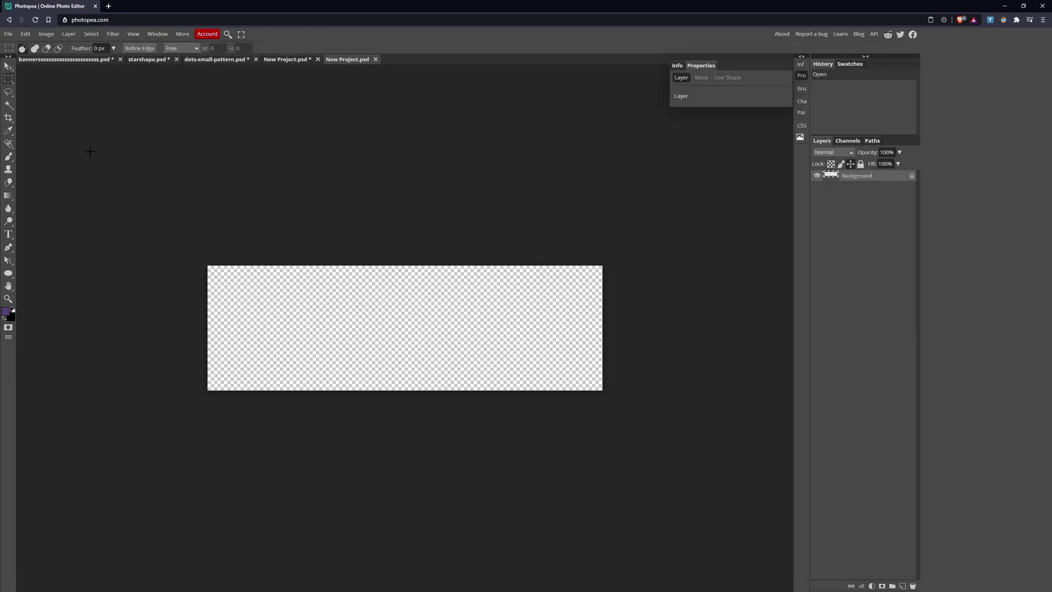
key(ctrl+v)
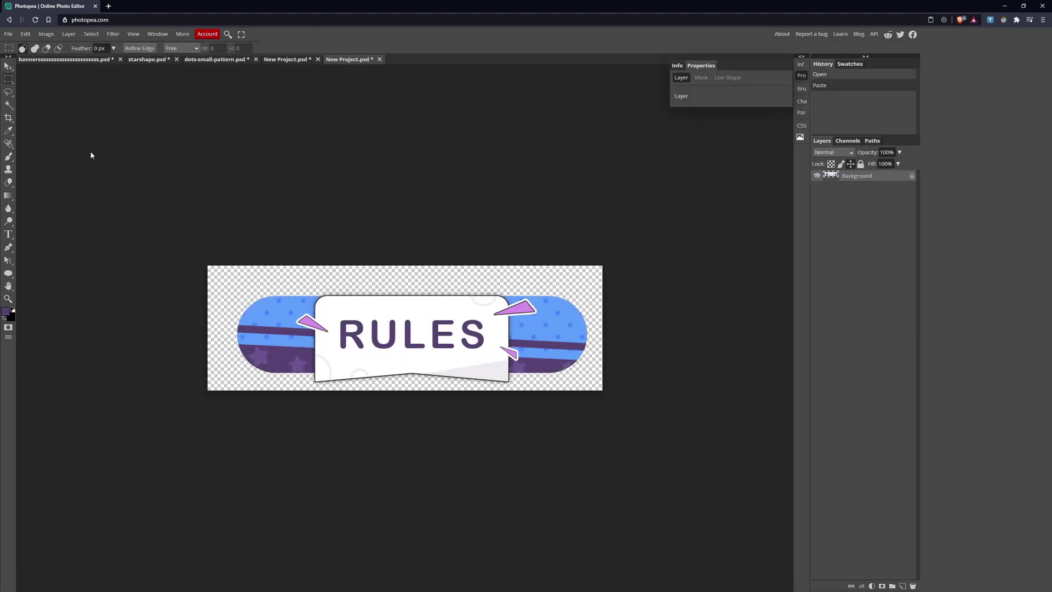
click(9, 66)
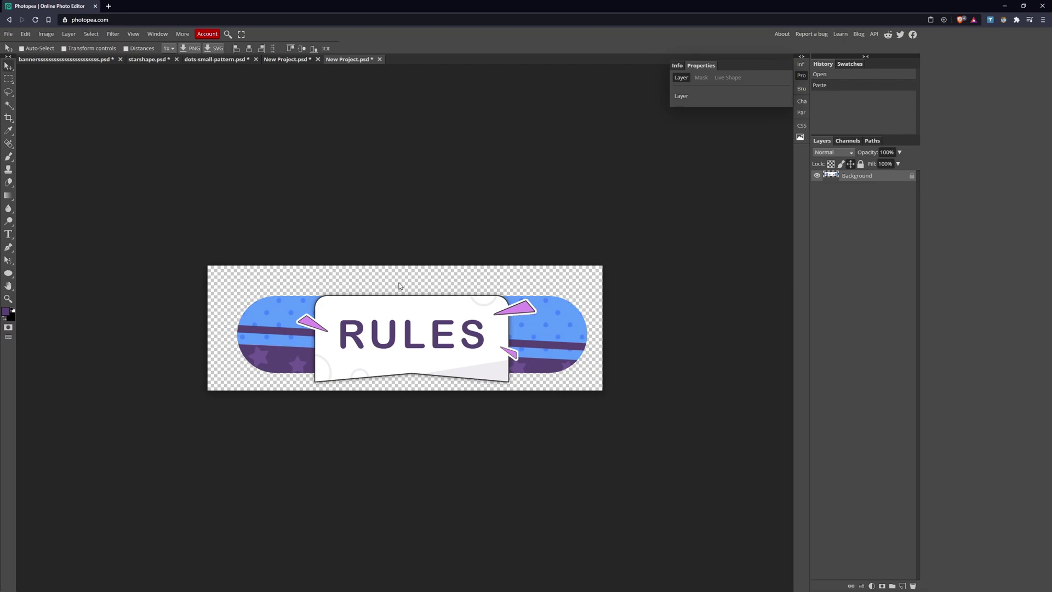
click(391, 308)
click(911, 175)
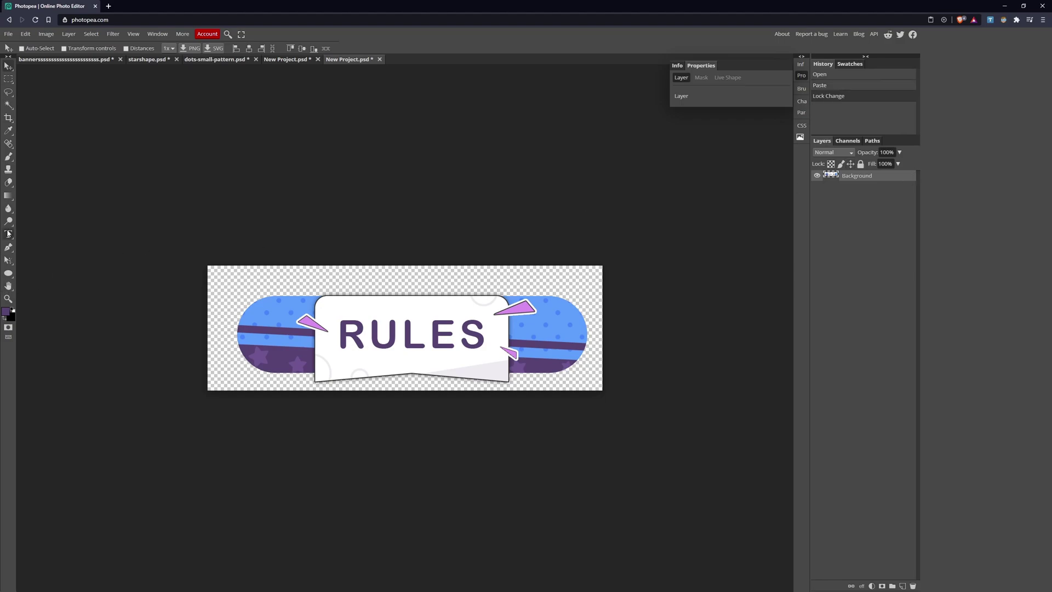
Select the entire canvas holding the banner and copy it
click(9, 78)
drag(149, 244, 1044, 589)
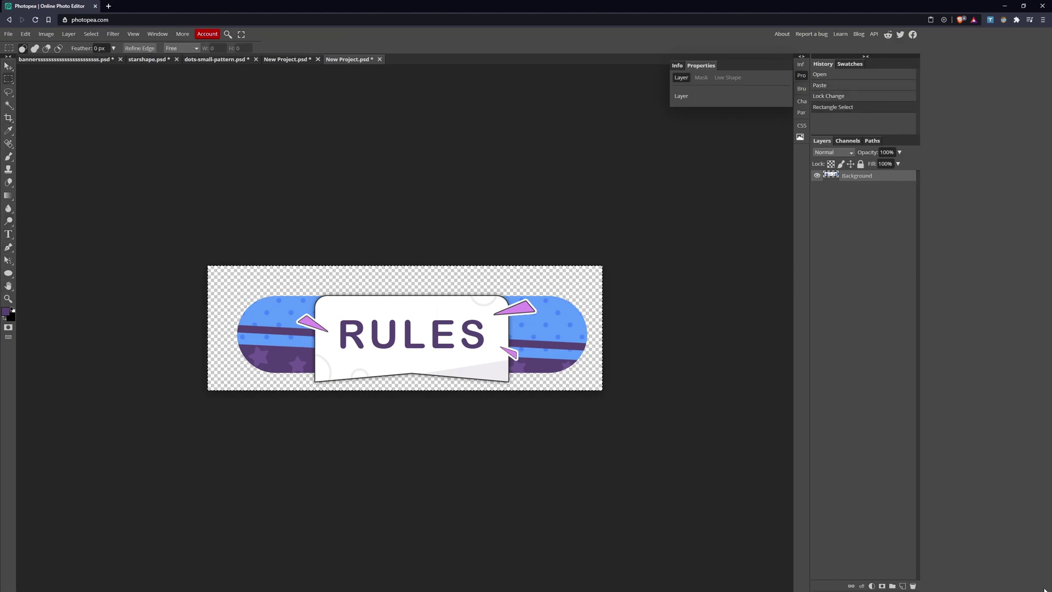
click(25, 34)
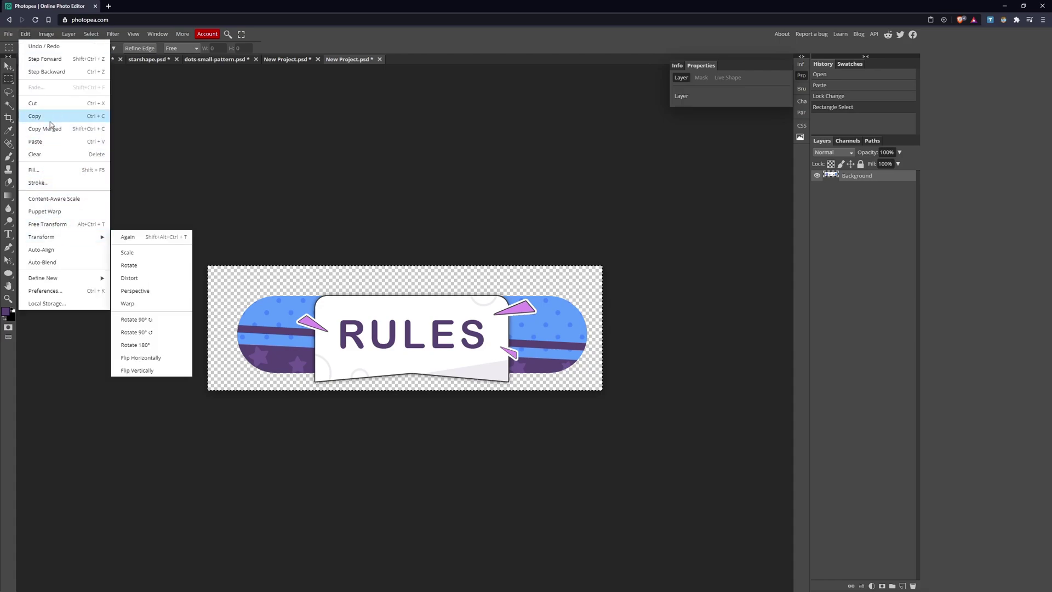
click(52, 116)
Create a new 852×236 canvas and paste the banner into it
click(8, 34)
click(13, 46)
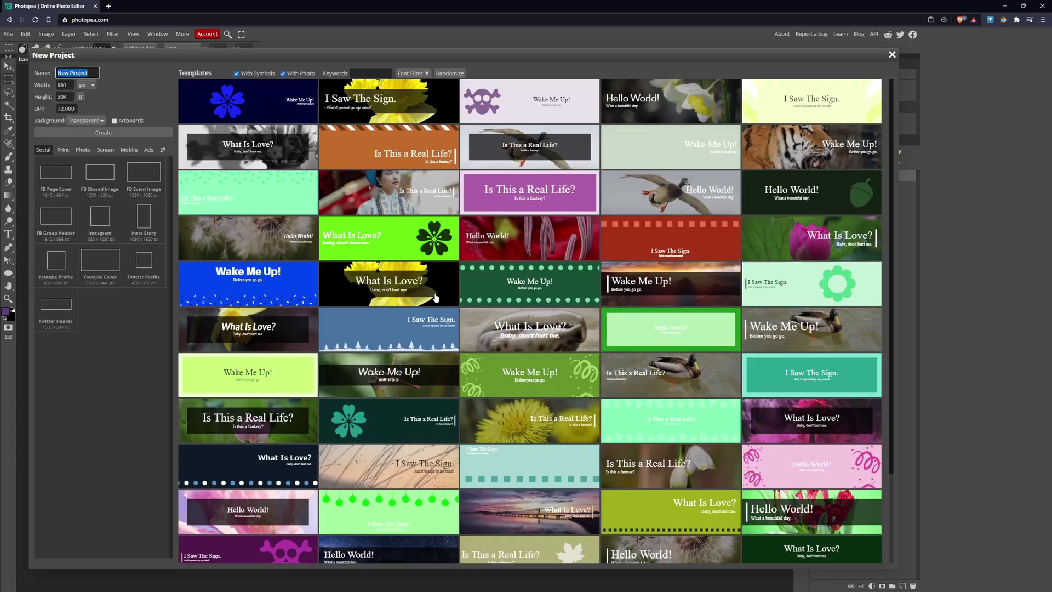
click(89, 133)
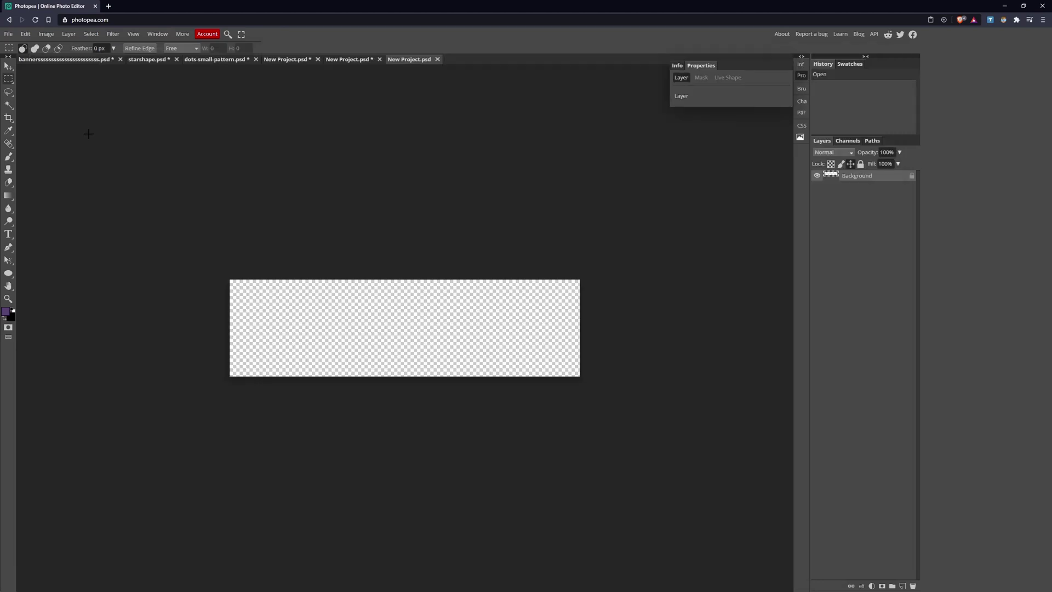
key(ctrl+v)
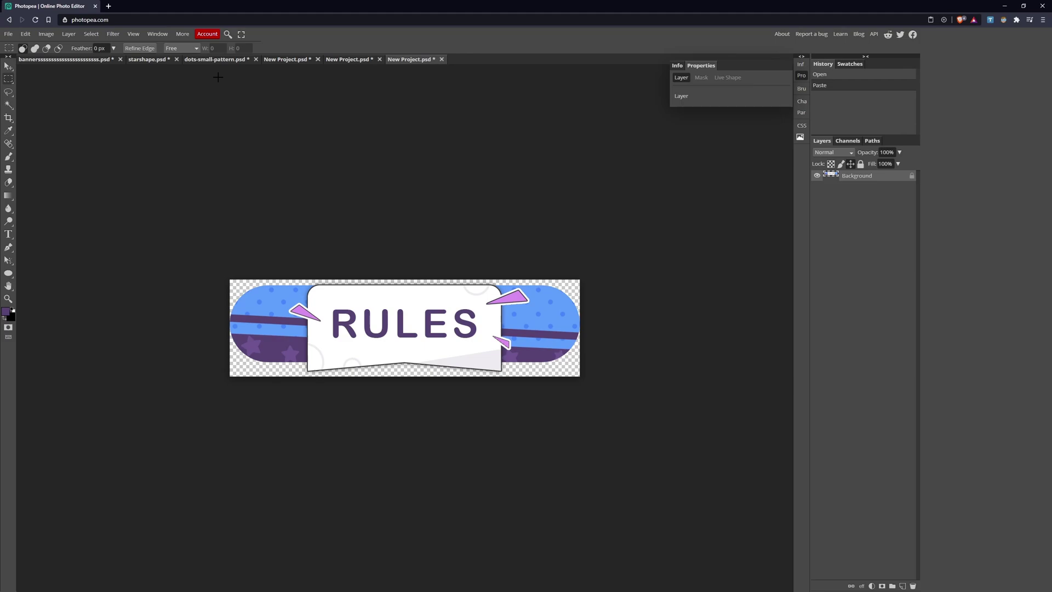
Export the 852×236 RULES banner document as a PNG image
click(9, 34)
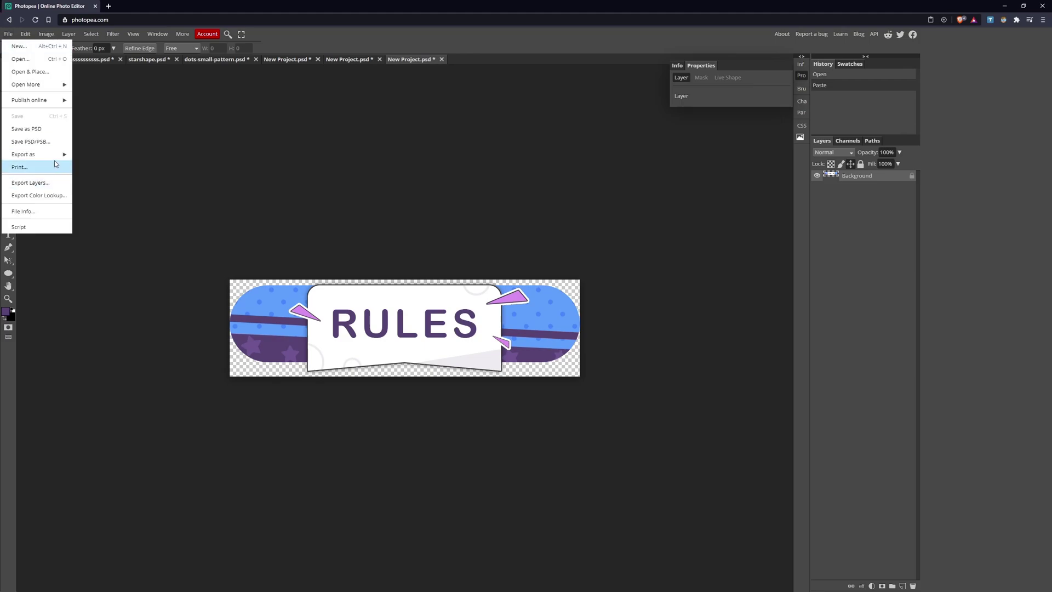
mouse_move(55, 158)
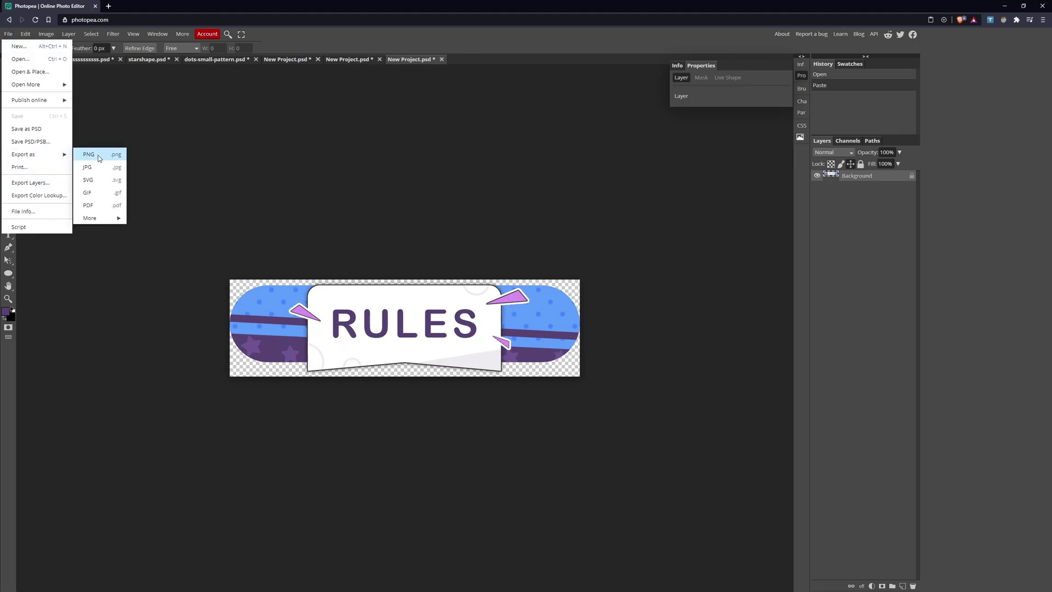
click(853, 225)
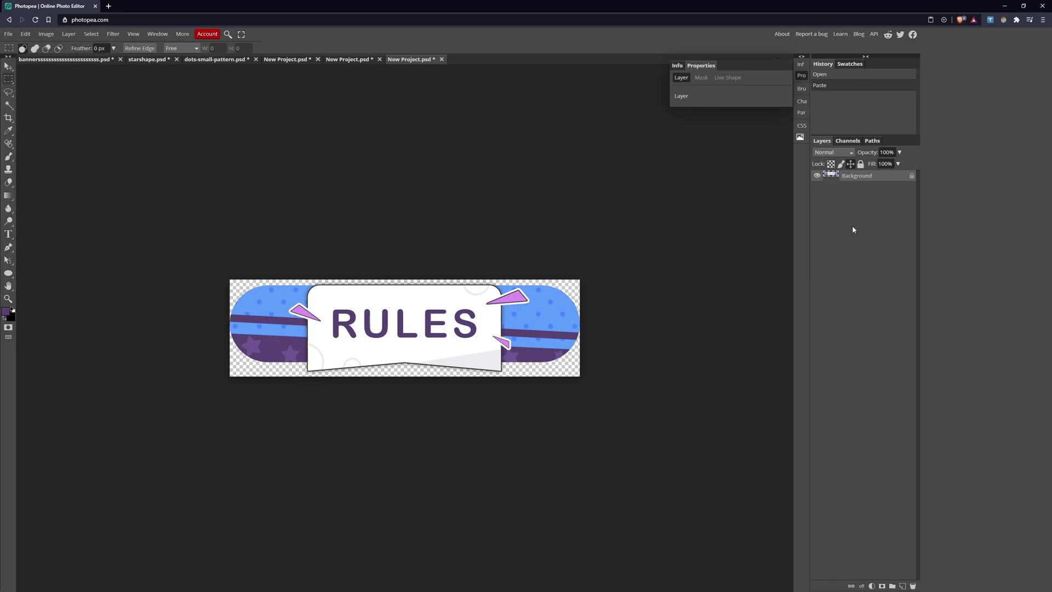